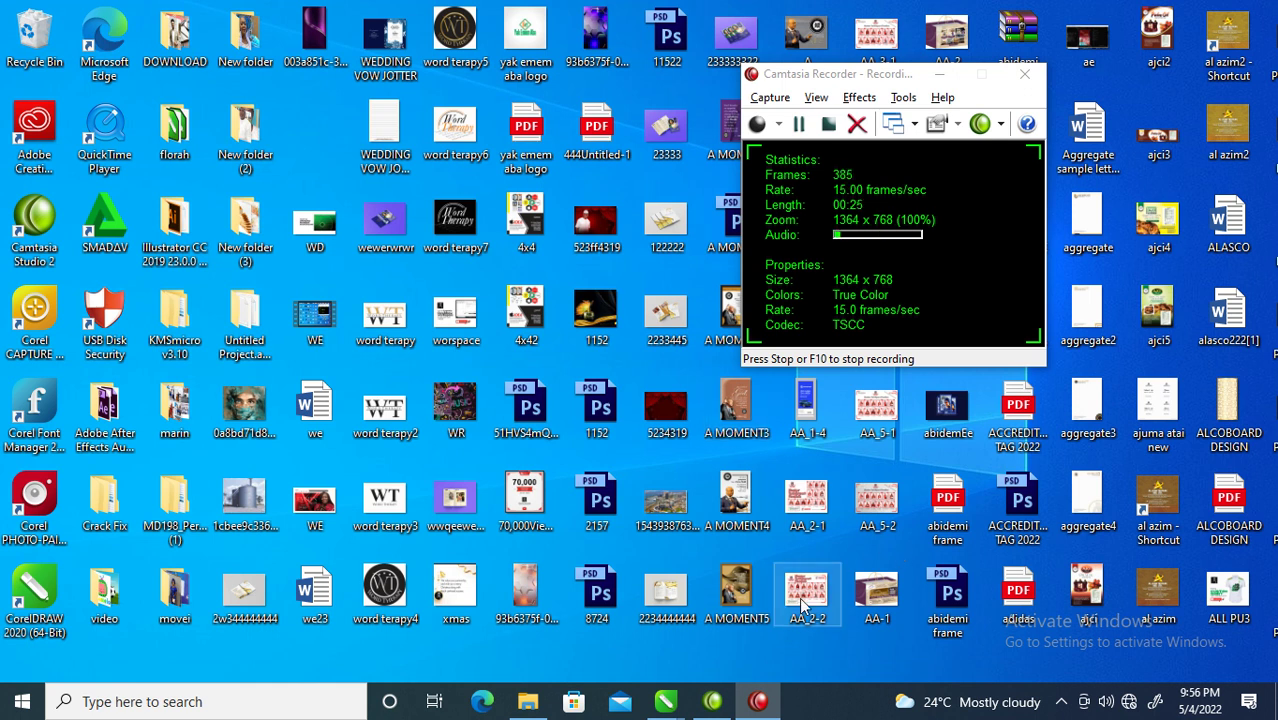
# In RISIKAT.cdr, zoom in and draw a circle in the middle of the page
pyautogui.moveTo(672, 700)
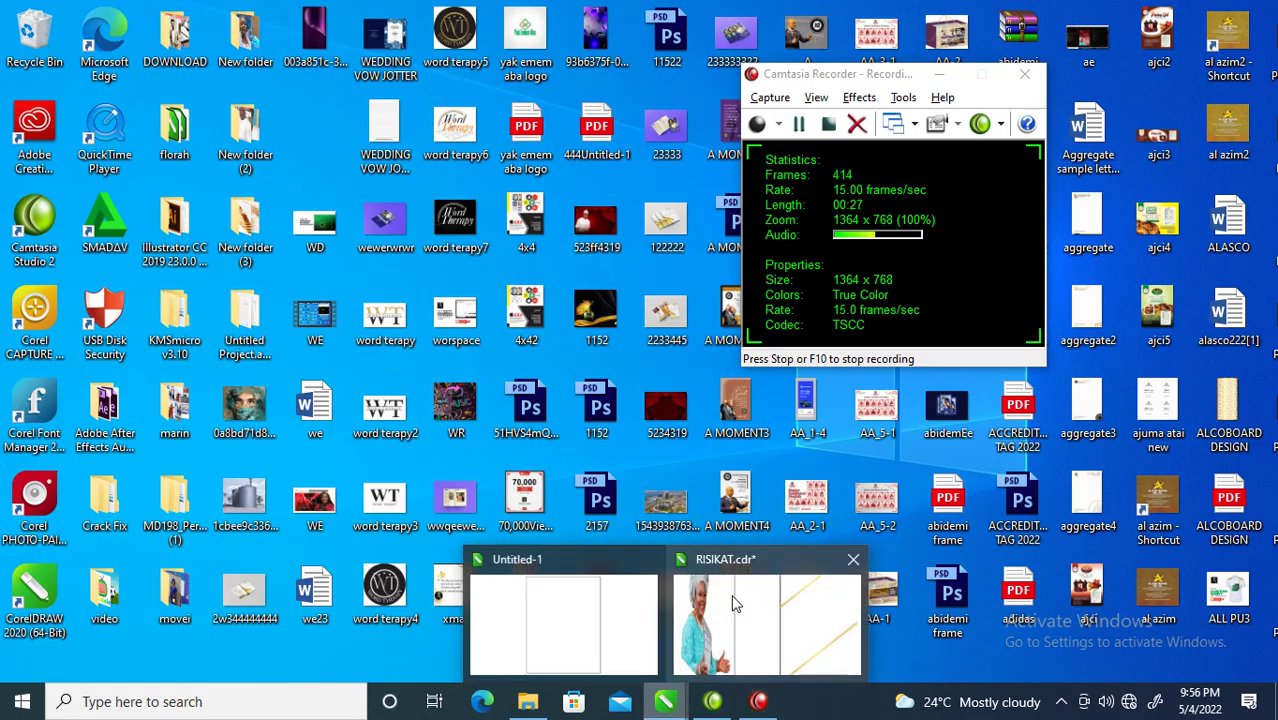
pyautogui.click(688, 611)
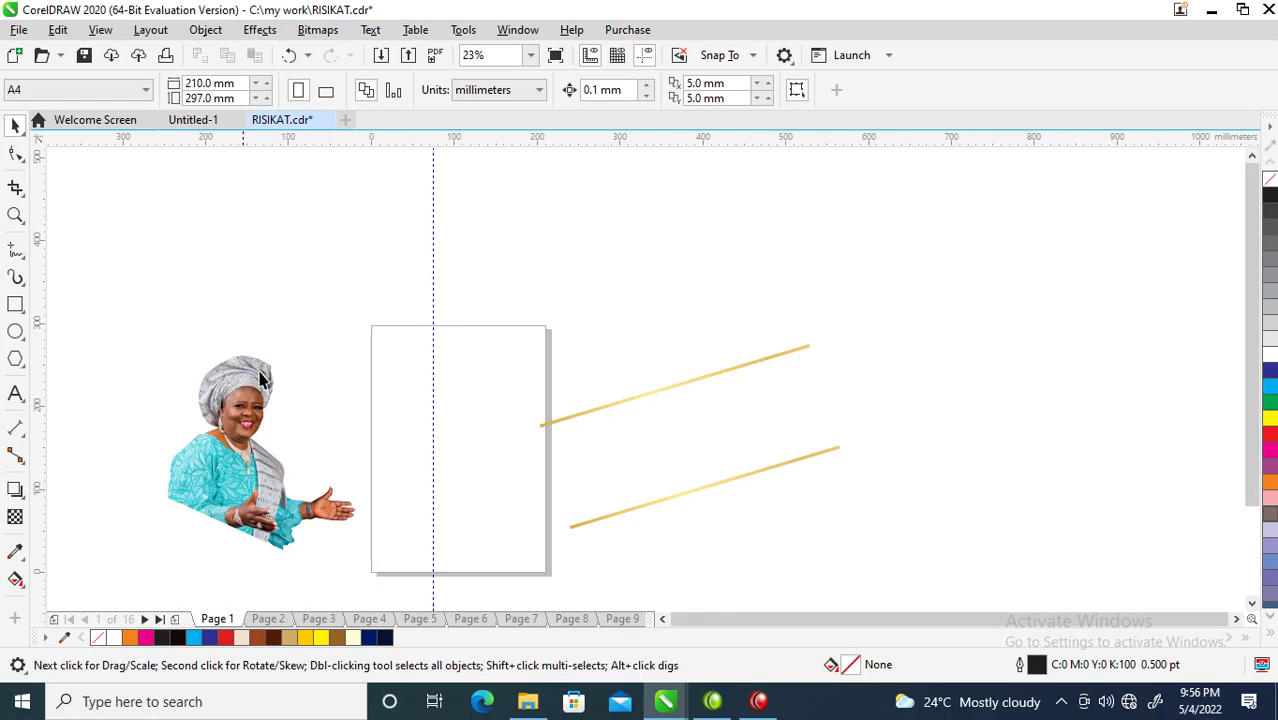
pyautogui.press('z')
pyautogui.moveTo(165, 308); pyautogui.dragTo(786, 558)
pyautogui.click(15, 332)
pyautogui.moveTo(406, 241); pyautogui.dragTo(655, 476)
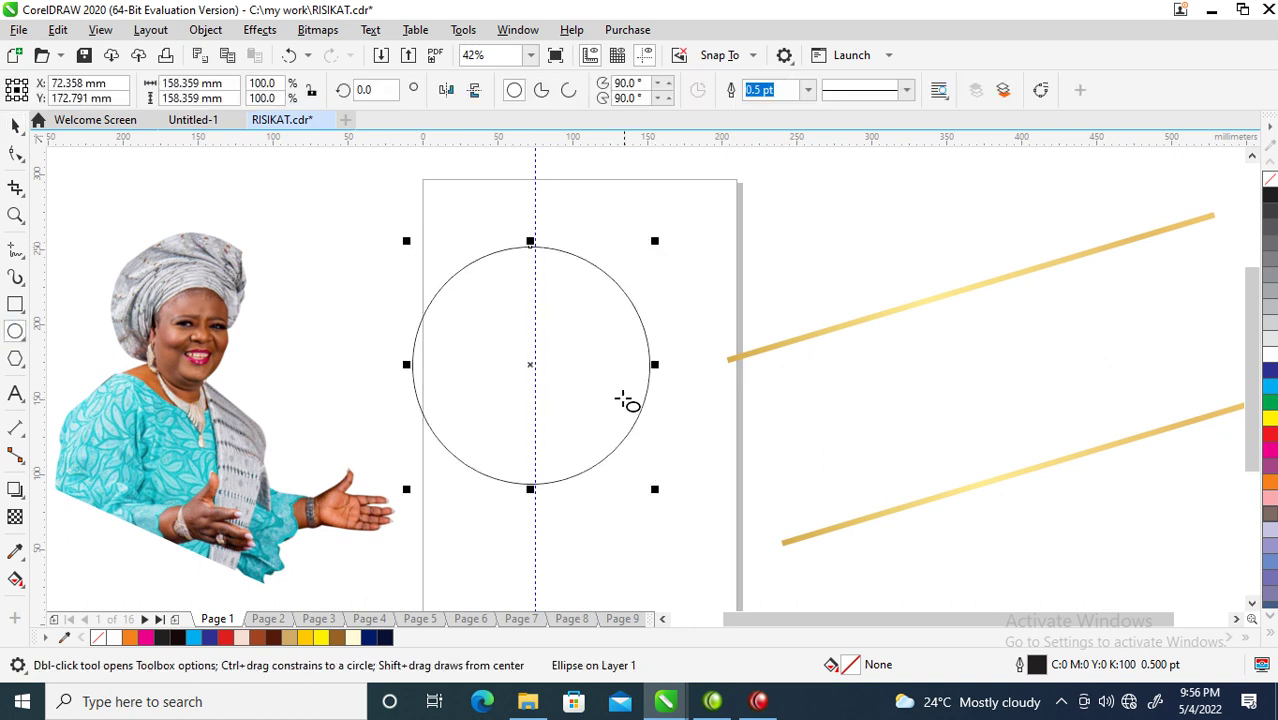
# Make a smaller concentric copy and copy the gold lines' gradient fill onto the circle
pyautogui.press('space')
pyautogui.moveTo(654, 240); pyautogui.dragTo(649, 267)
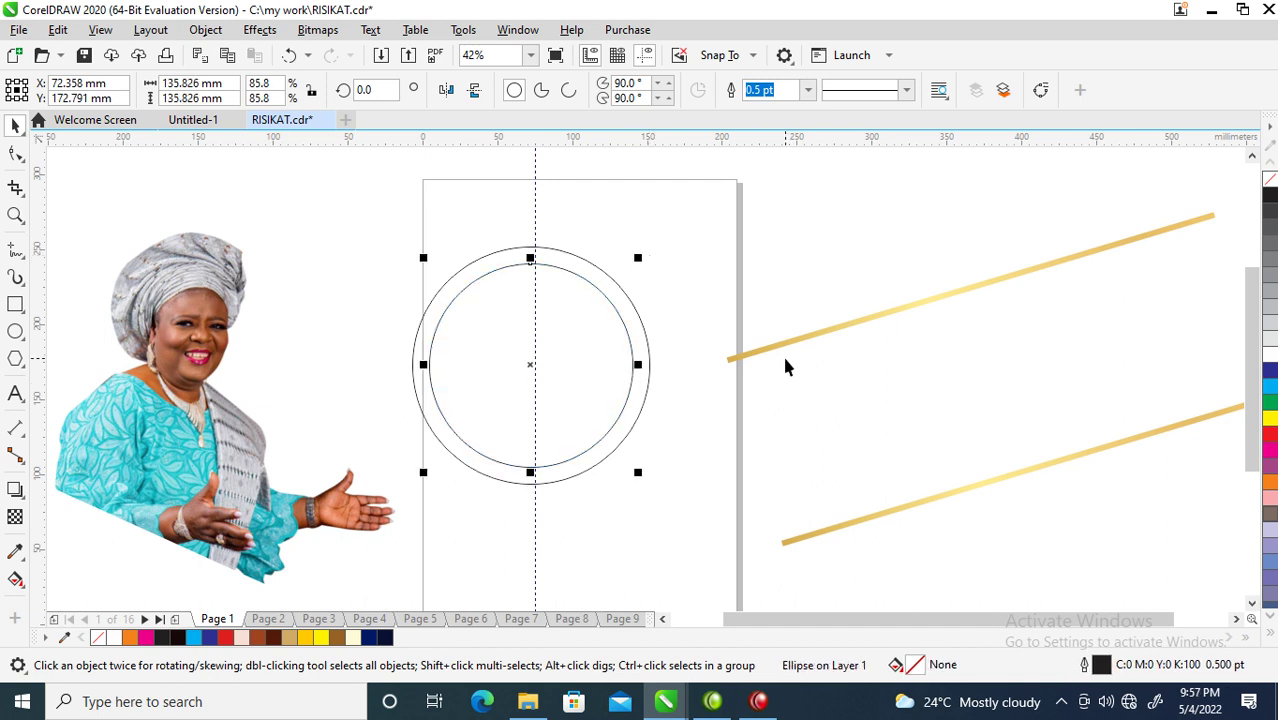
pyautogui.moveTo(820, 336); pyautogui.dragTo(581, 266)
pyautogui.click(658, 365)
# Fill the inner circle with solid blue
pyautogui.click(588, 282)
pyautogui.keyDown('alt'); pyautogui.click(581, 349); pyautogui.keyUp('alt')
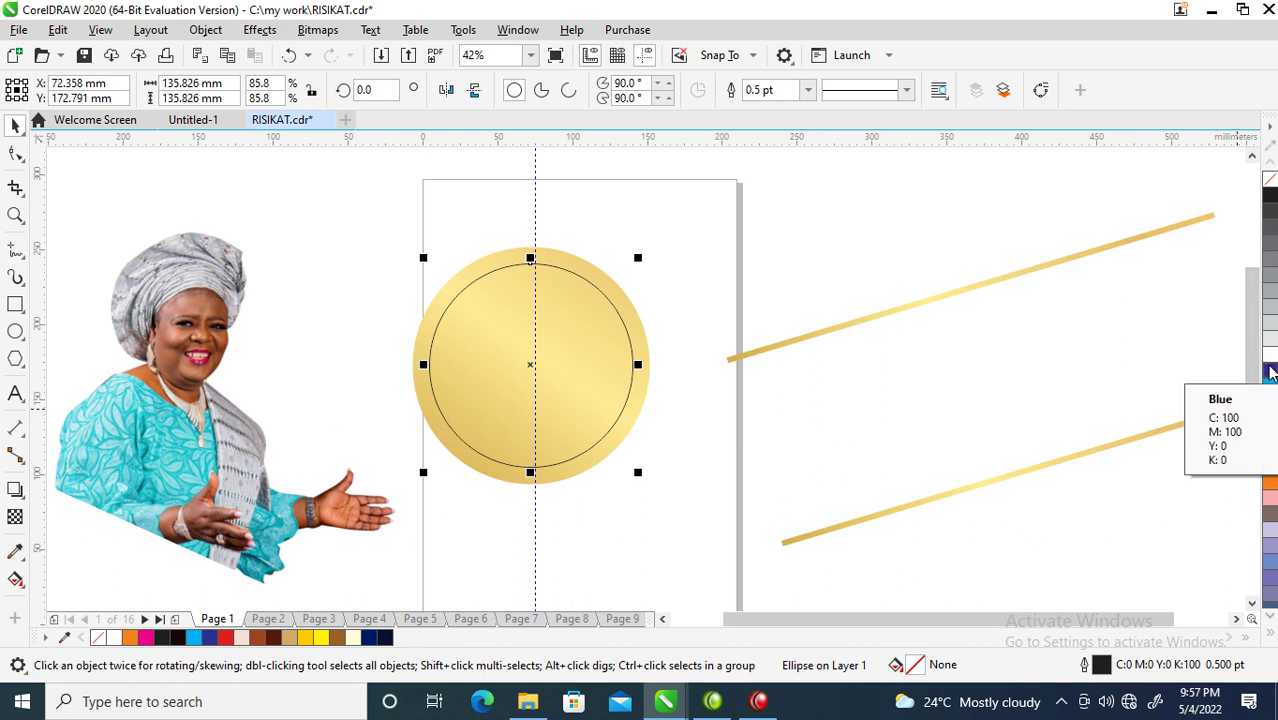
pyautogui.click(1270, 372)
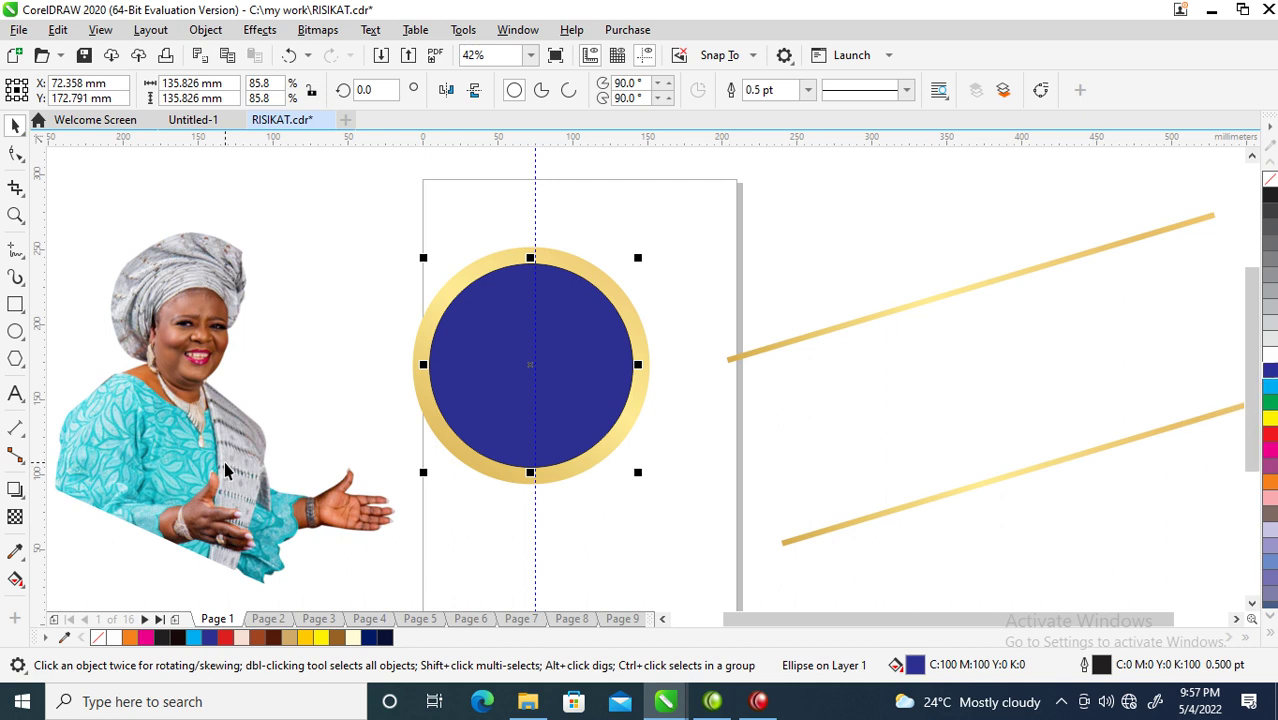
# Nudge the portrait photo, PowerClip it into the blue circle, then undo the clip
pyautogui.moveTo(212, 407); pyautogui.dragTo(282, 442)
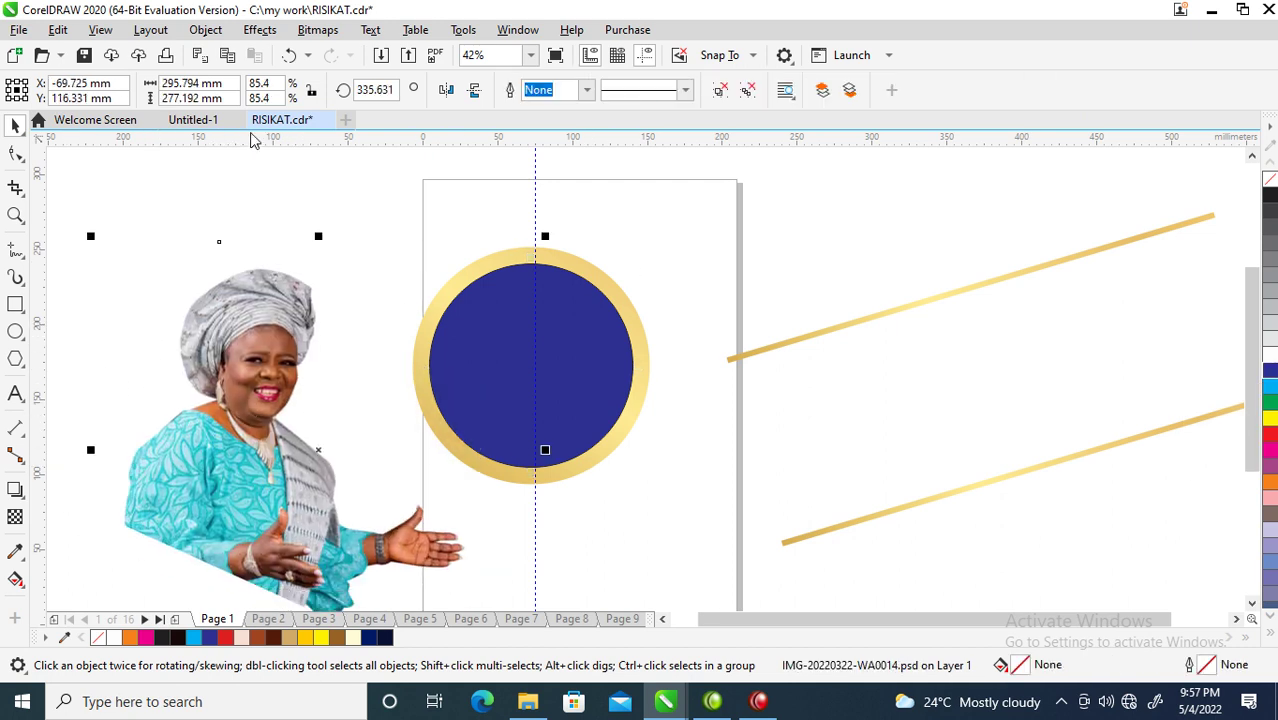
pyautogui.click(205, 31)
pyautogui.moveTo(308, 65)
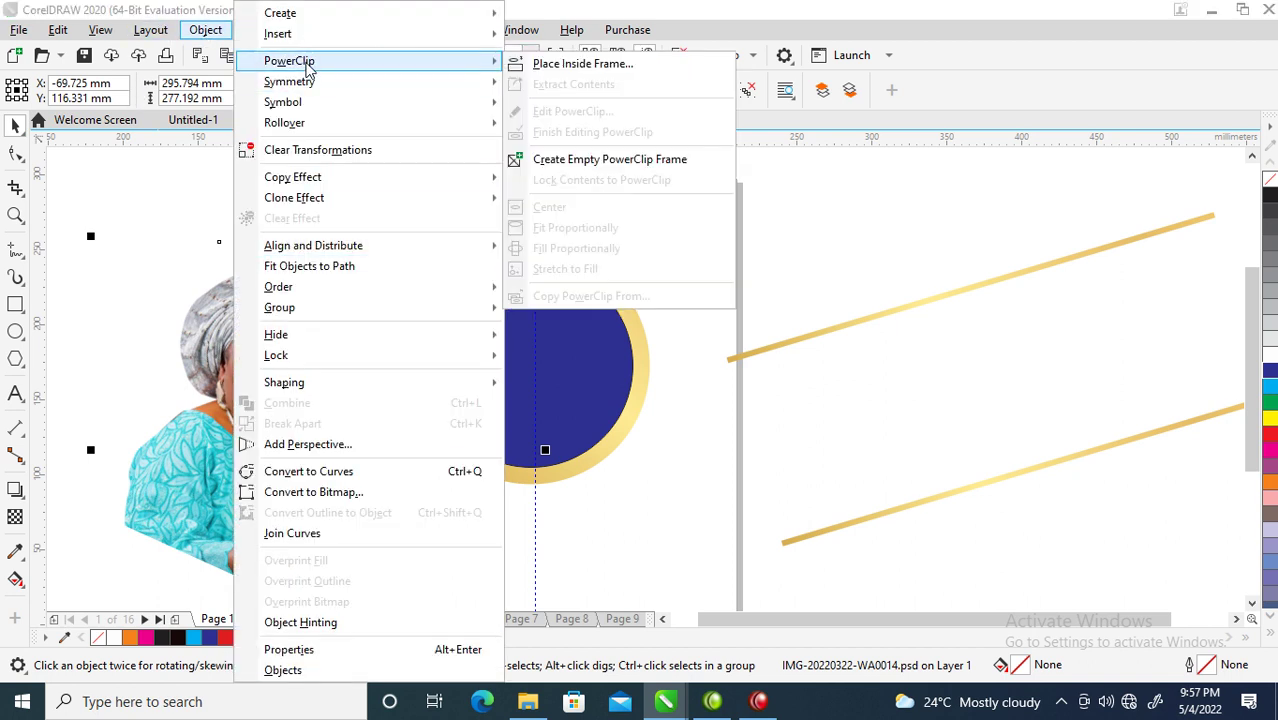
pyautogui.click(580, 64)
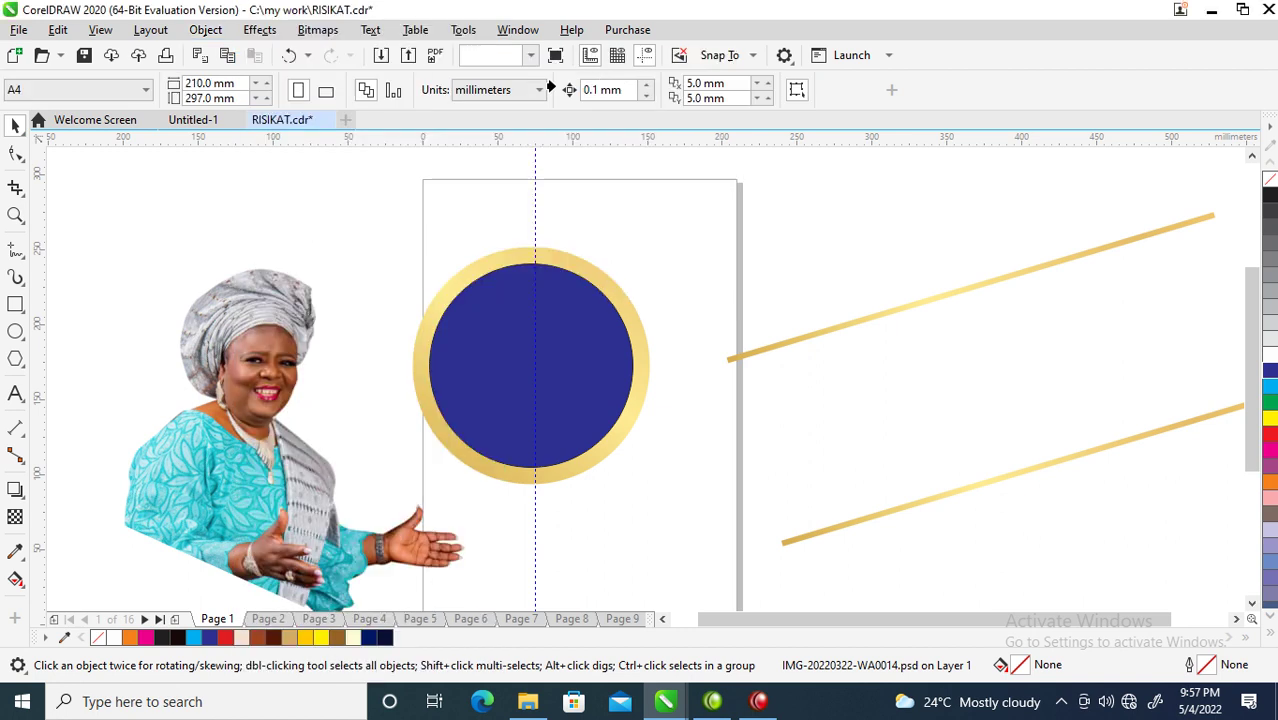
pyautogui.click(482, 292)
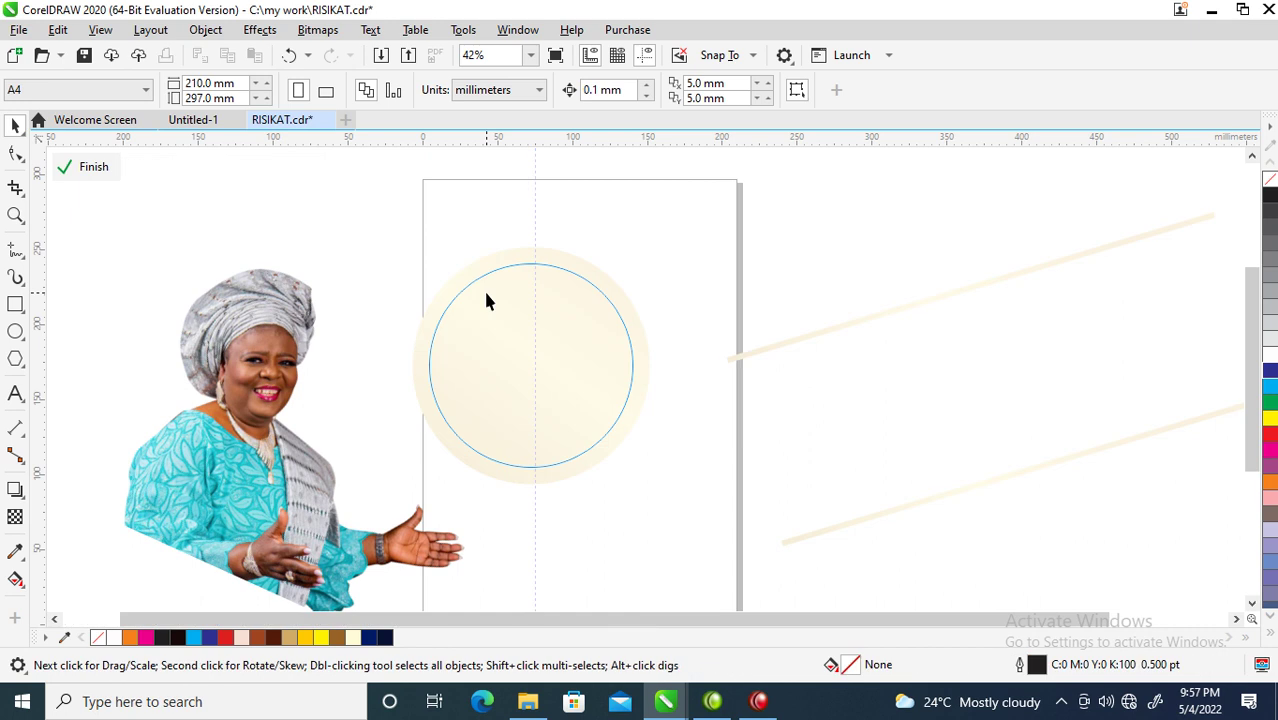
pyautogui.click(365, 390)
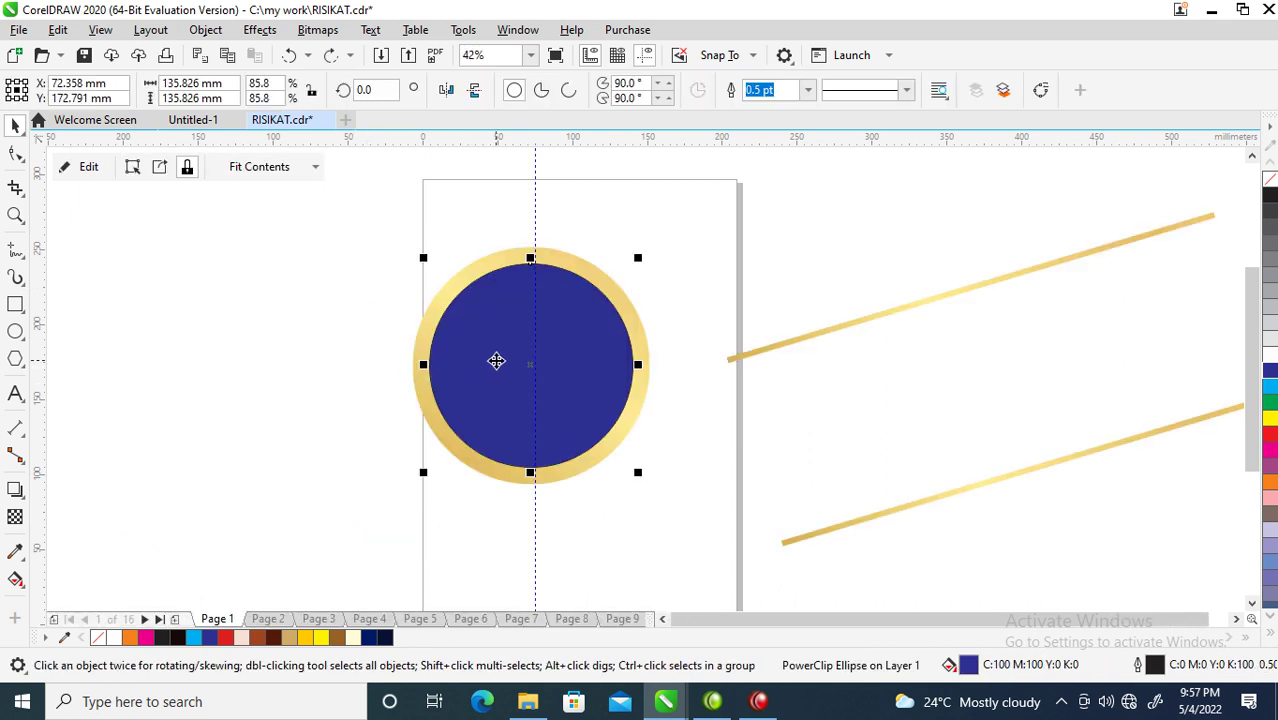
pyautogui.scroll(-4, 497, 360)
pyautogui.press('z')
pyautogui.click(625, 400)
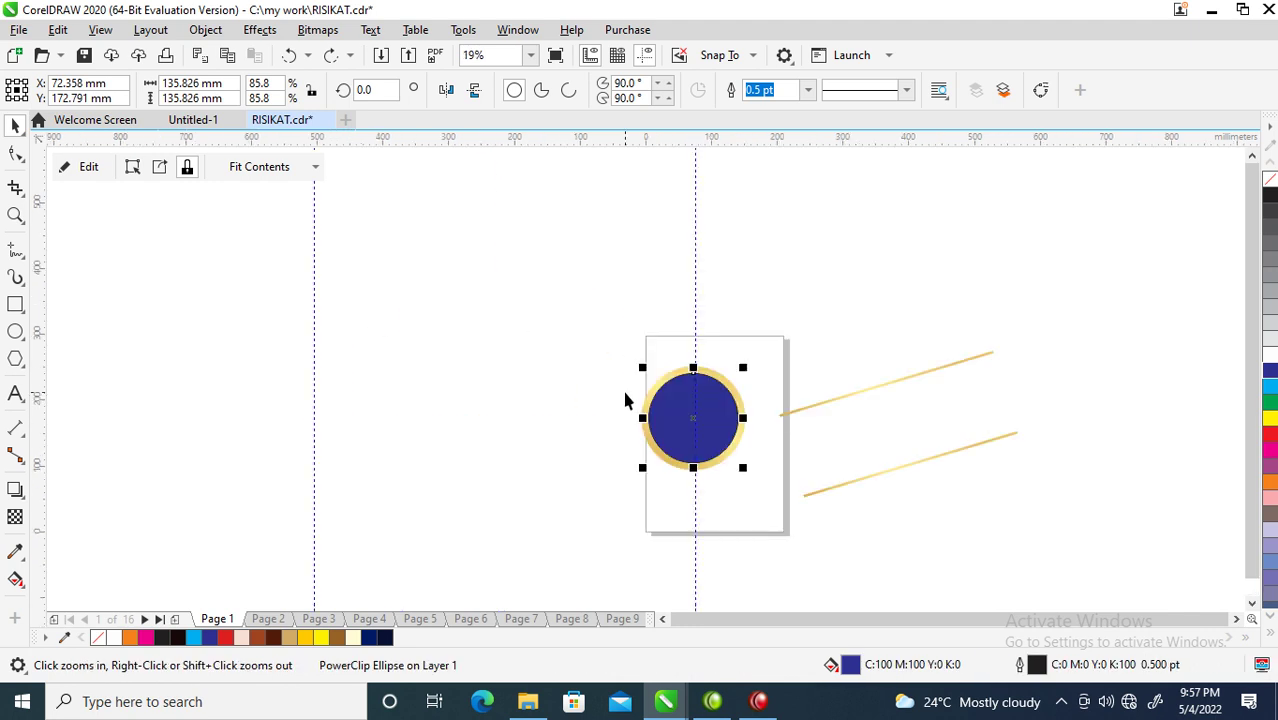
pyautogui.hotkey('ctrl', 'z')
# Convert the portrait photo to a bitmap with Bitmaps > Convert to Bitmap
pyautogui.press('space')
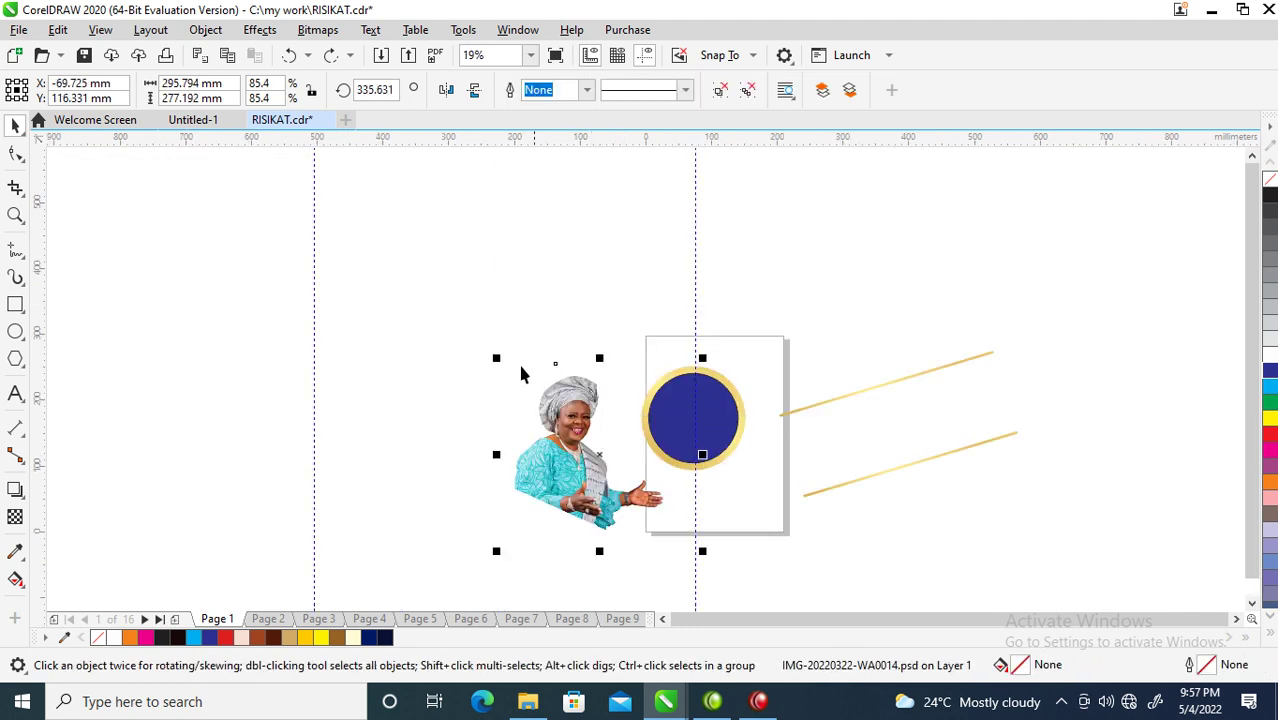
pyautogui.click(503, 294)
pyautogui.click(590, 500)
pyautogui.click(317, 29)
pyautogui.click(365, 51)
pyautogui.press('z')
pyautogui.moveTo(448, 325); pyautogui.dragTo(881, 590)
# Retry Place Inside Frame, dismiss the invalid-object warning and cancel, reselecting the photo
pyautogui.click(207, 29)
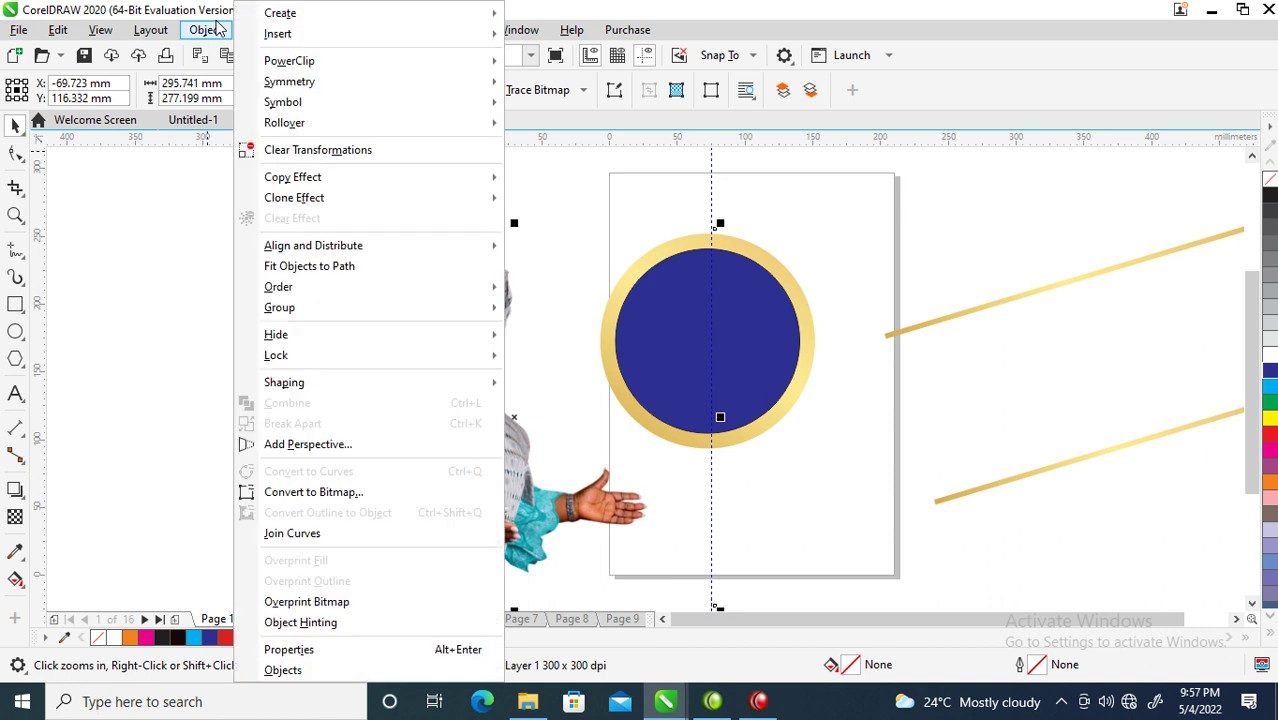
pyautogui.moveTo(314, 60)
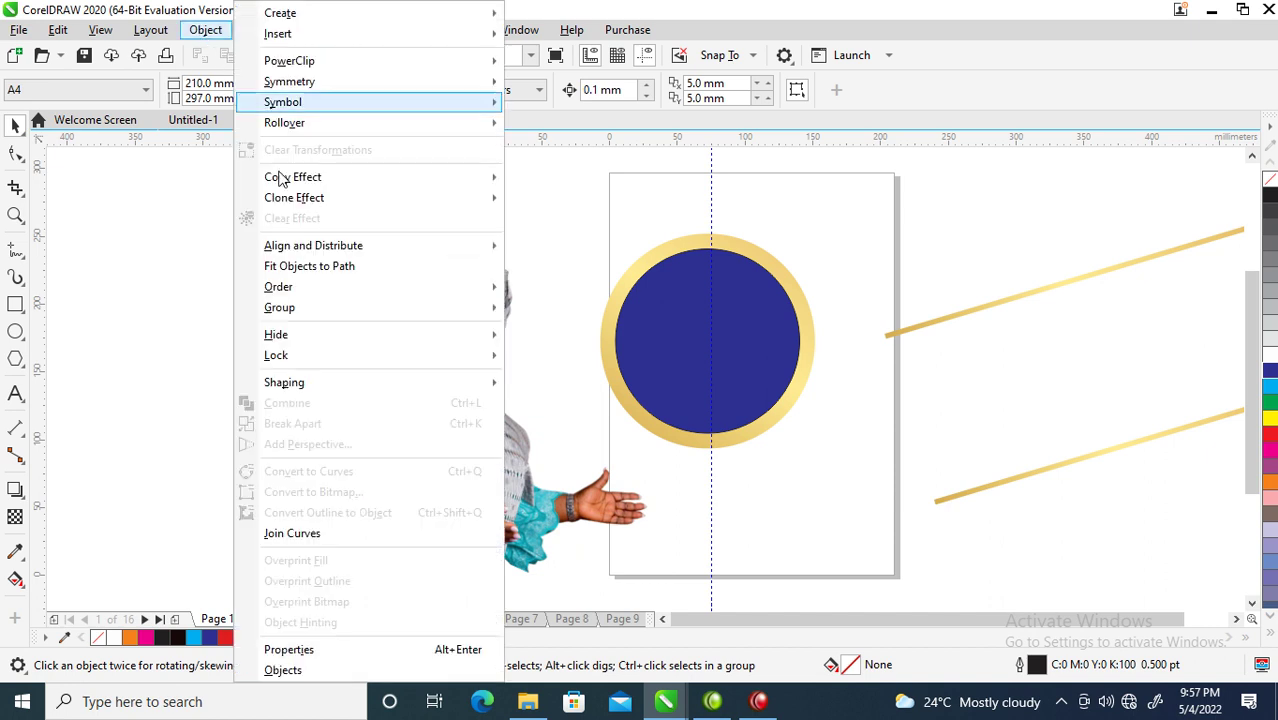
pyautogui.click(548, 400)
pyautogui.click(435, 335)
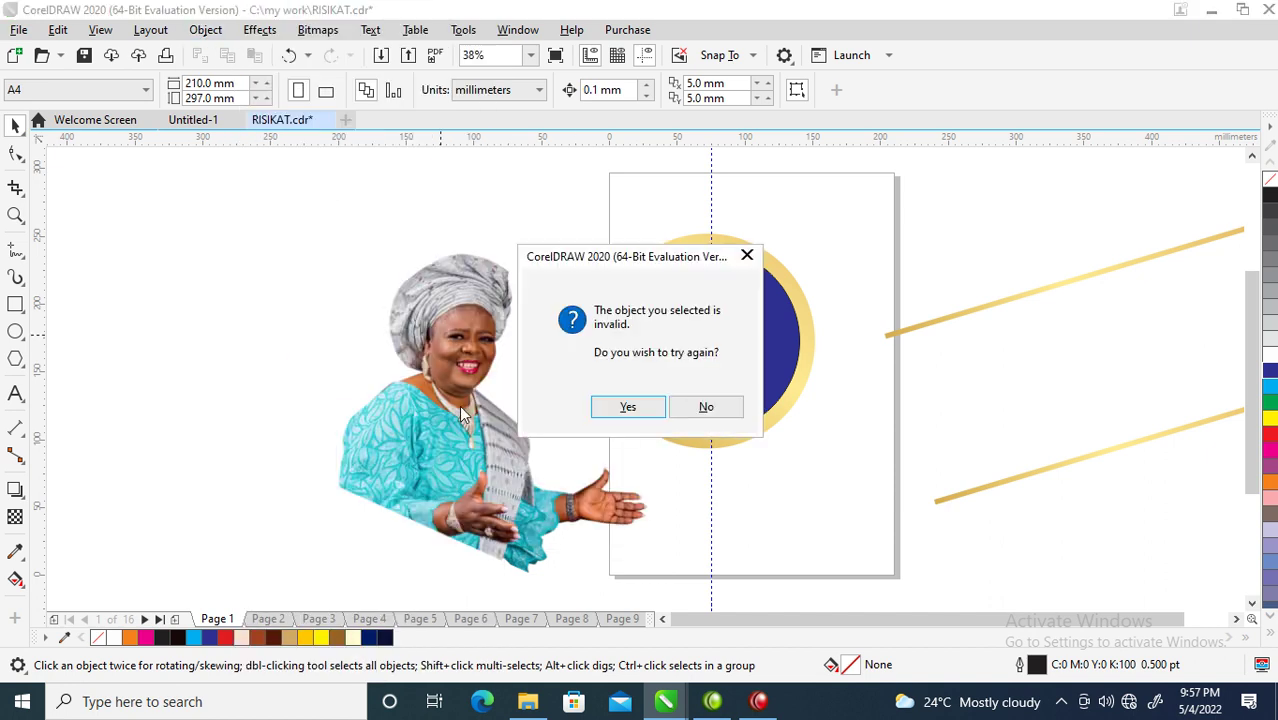
pyautogui.press('Return')
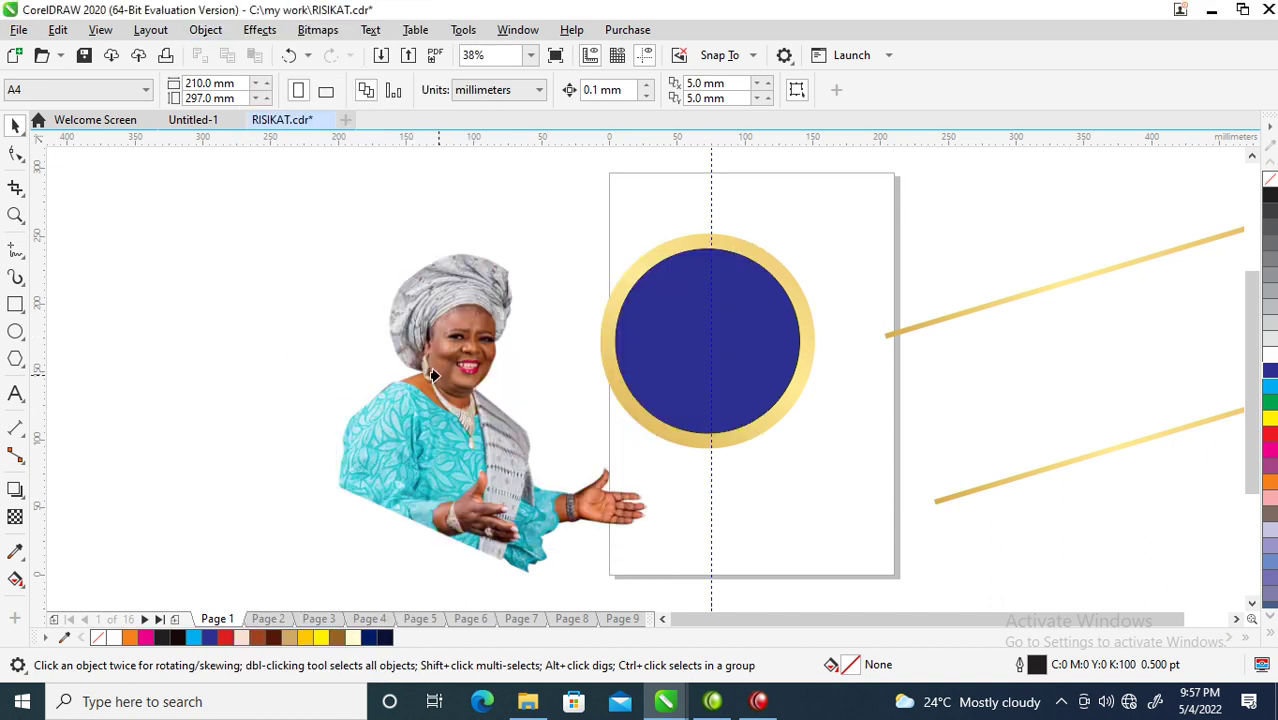
pyautogui.press('Escape')
pyautogui.click(448, 350)
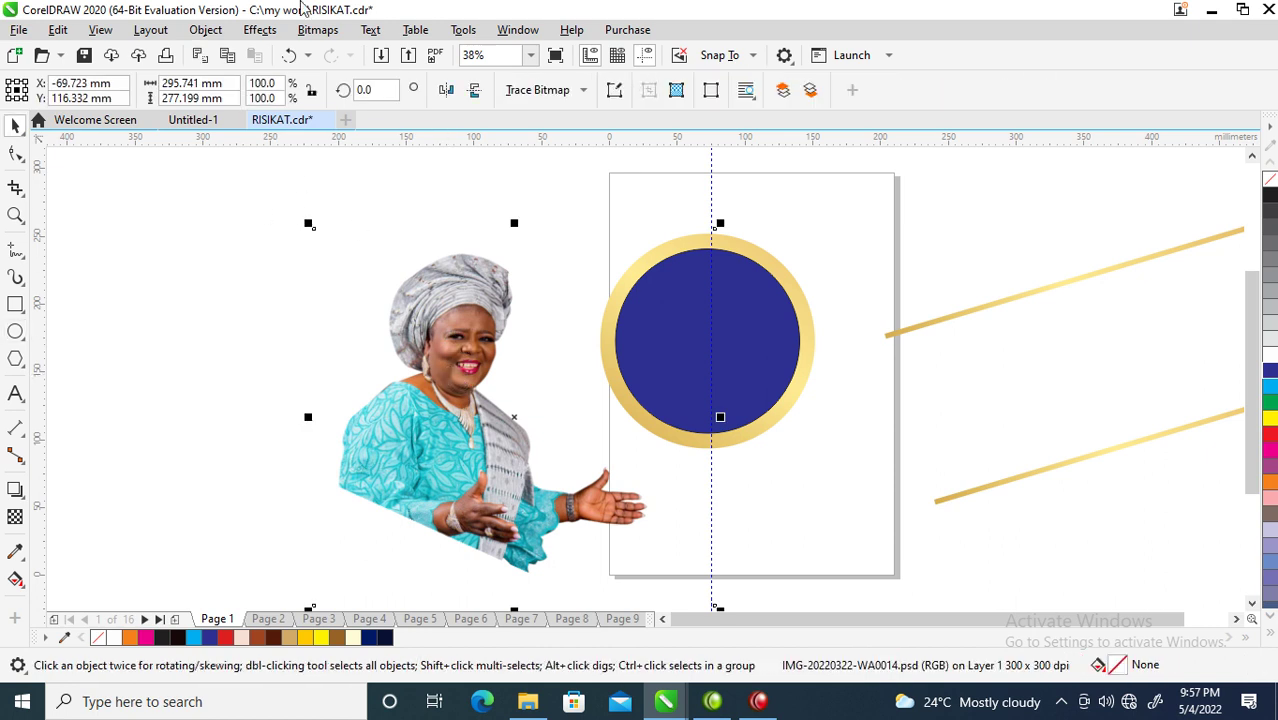
# PowerClip the photo into the blue circle and roughly move and shrink it inside
pyautogui.click(205, 29)
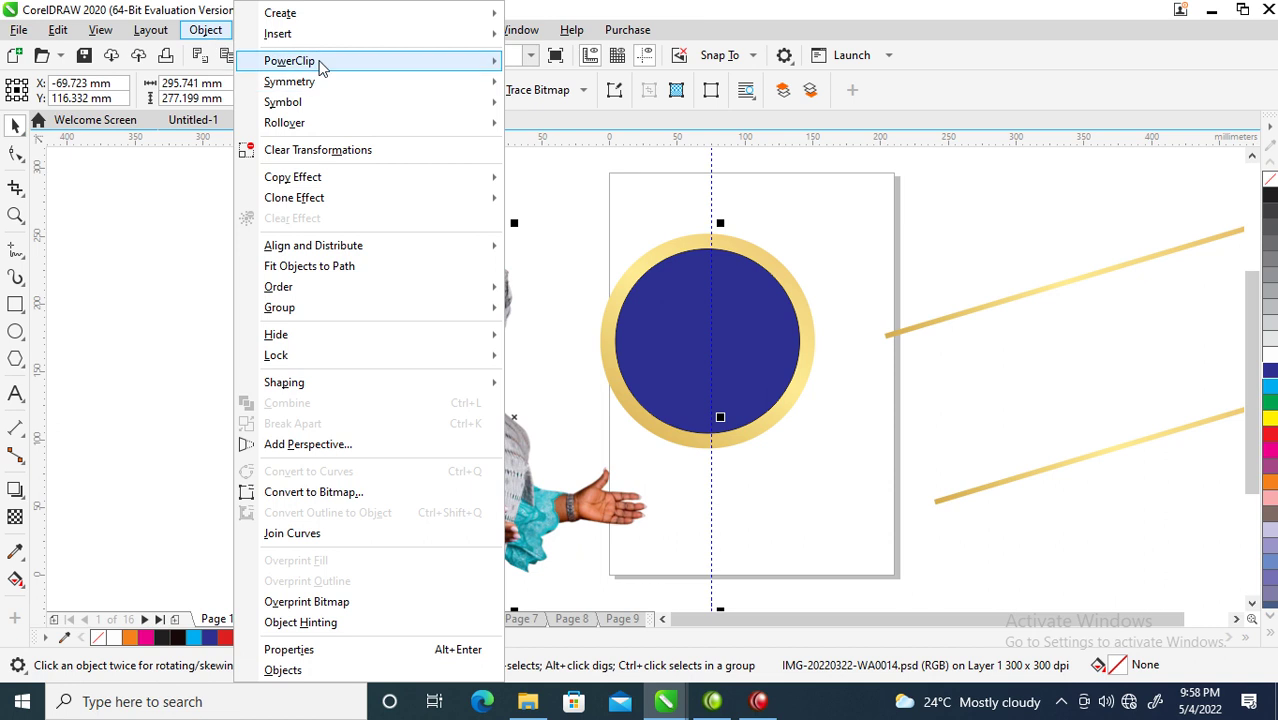
pyautogui.moveTo(320, 63)
pyautogui.click(622, 64)
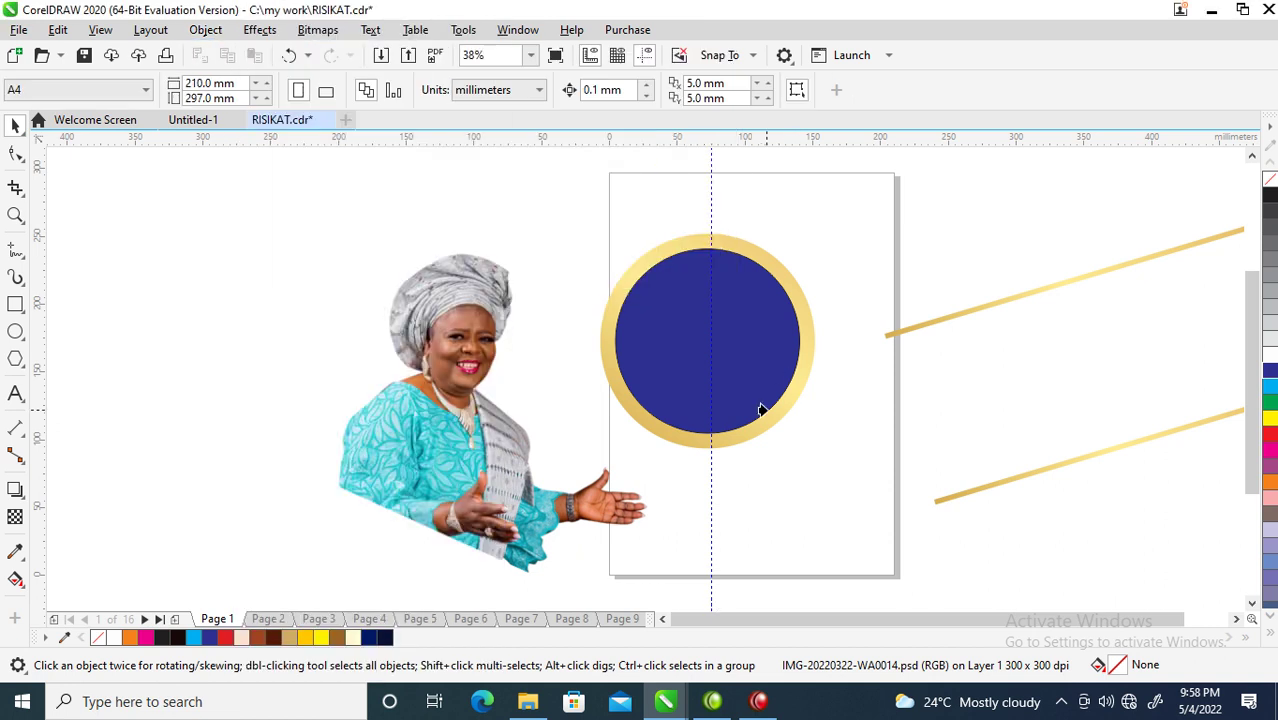
pyautogui.click(747, 315)
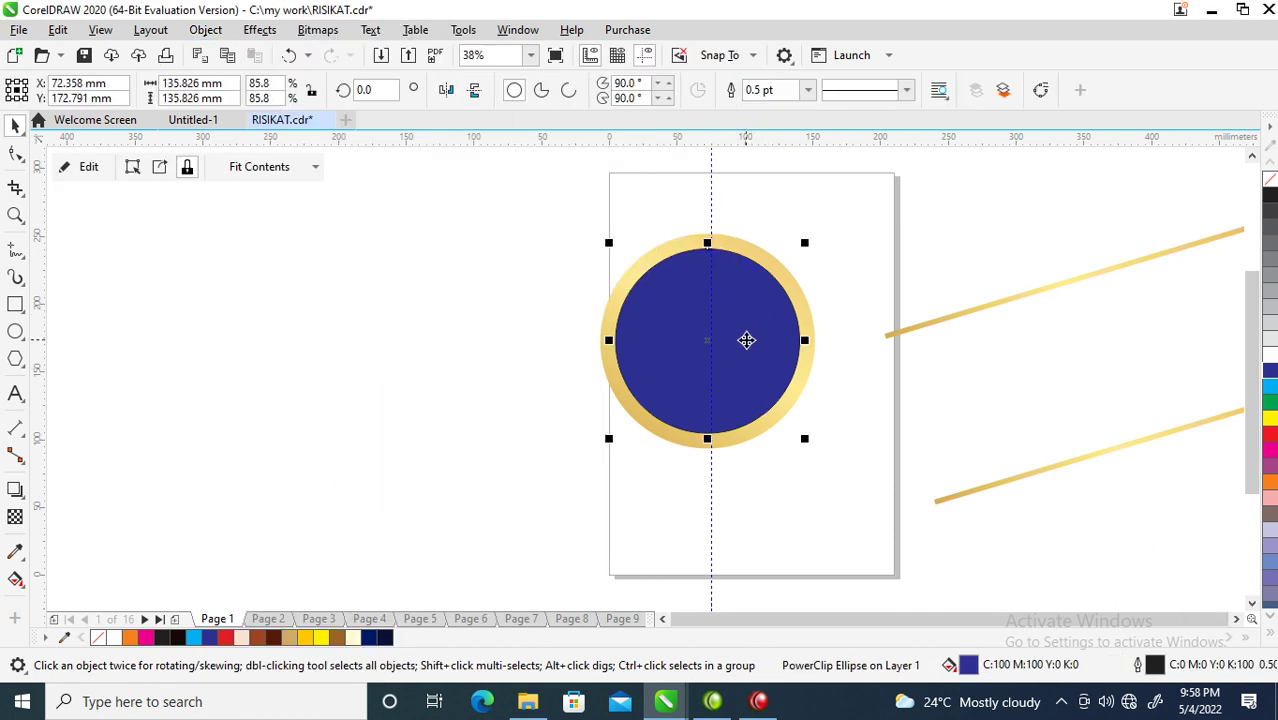
pyautogui.keyDown('ctrl'); pyautogui.click(752, 334); pyautogui.keyUp('ctrl')
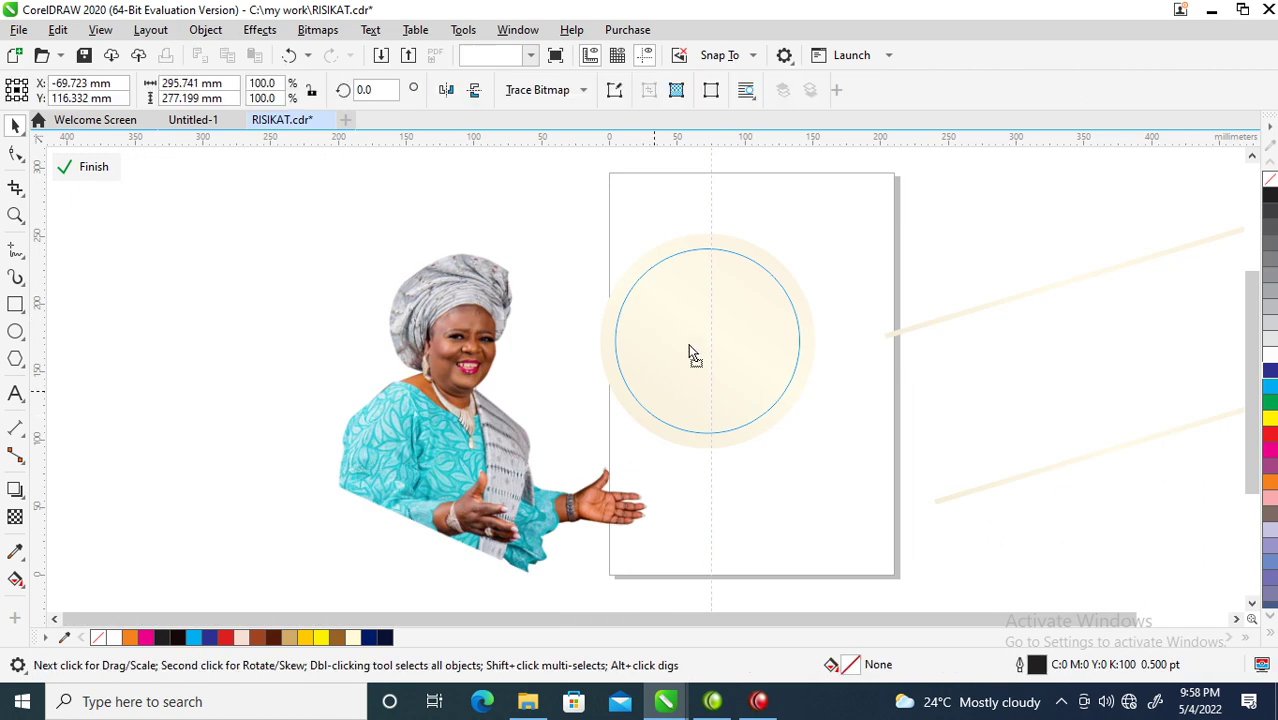
pyautogui.moveTo(395, 405); pyautogui.dragTo(603, 330)
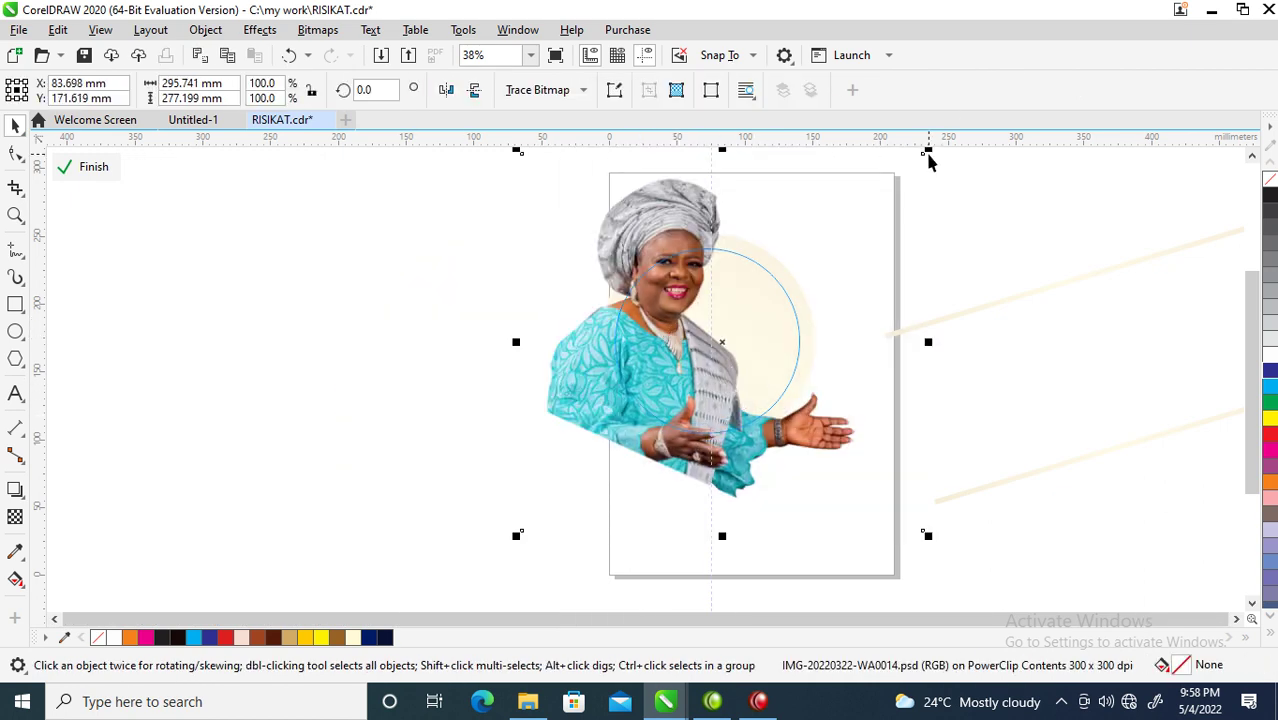
pyautogui.moveTo(928, 155); pyautogui.dragTo(885, 198)
pyautogui.click(883, 202)
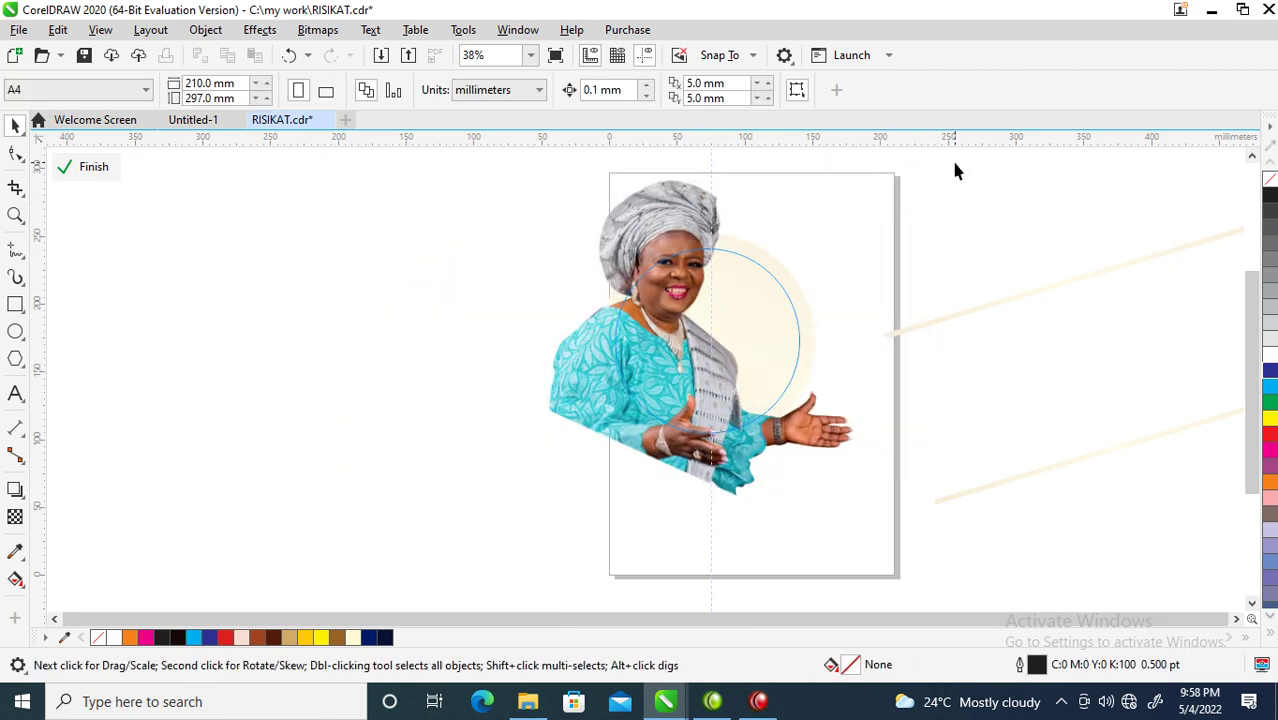
pyautogui.keyDown('ctrl'); pyautogui.click(985, 263); pyautogui.keyUp('ctrl')
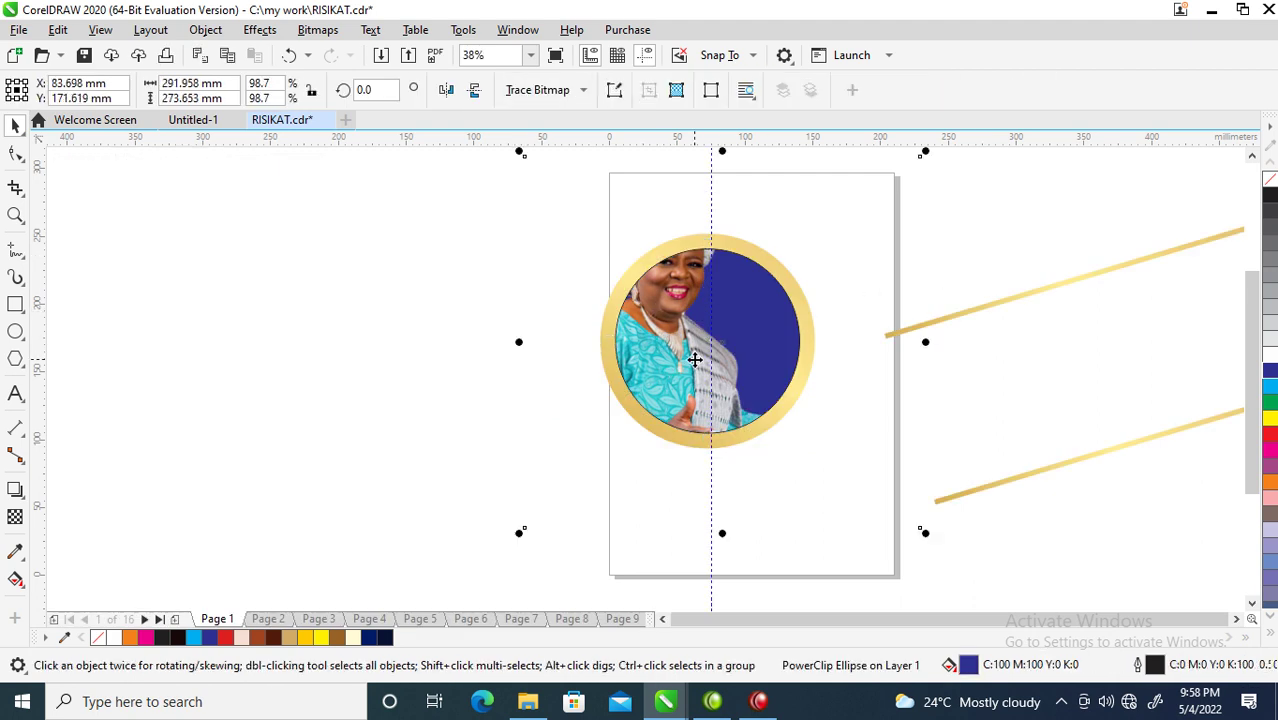
# Shift the clipped circle right, then shrink and reposition the photo so her face fills it
pyautogui.moveTo(674, 345); pyautogui.dragTo(707, 350)
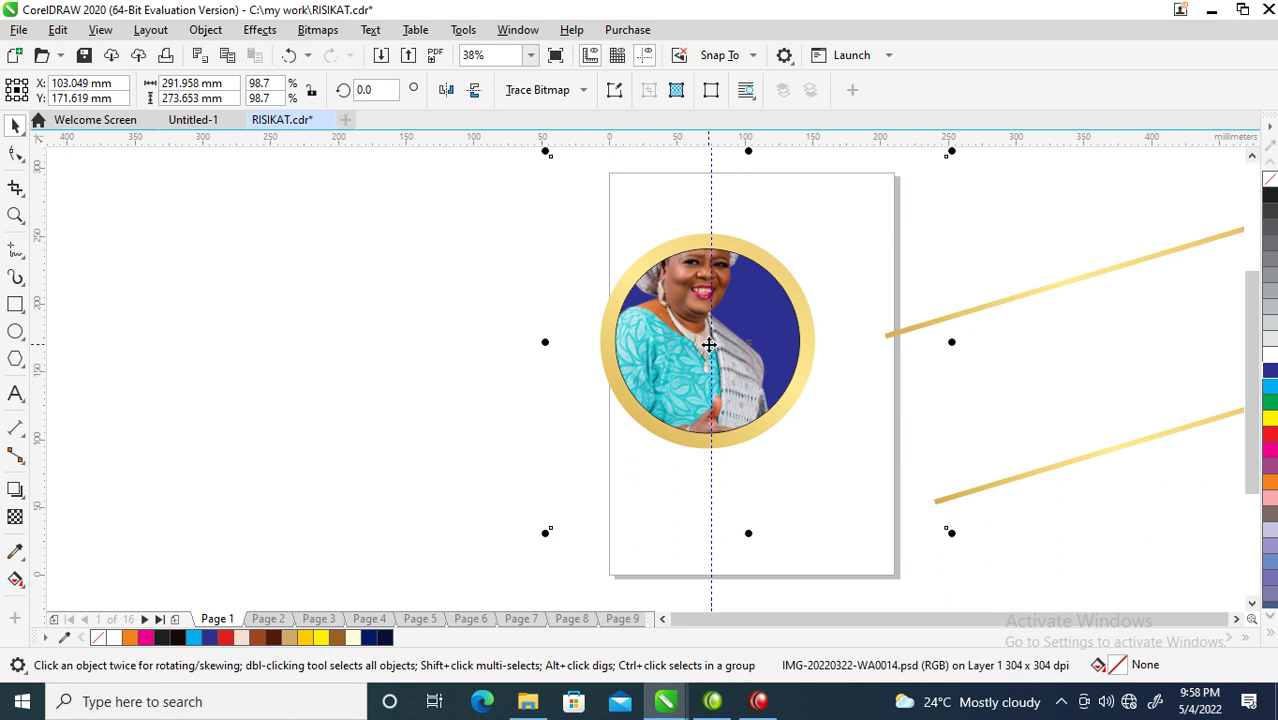
pyautogui.moveTo(950, 152); pyautogui.dragTo(996, 152)
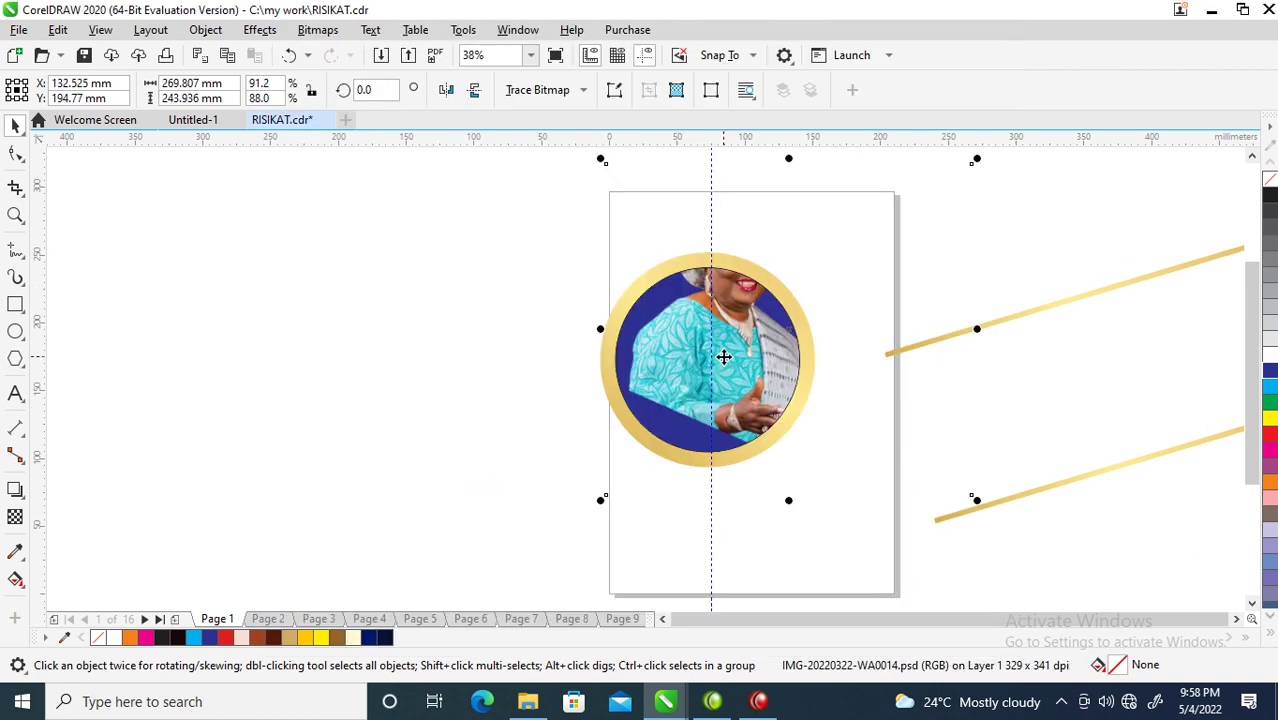
pyautogui.moveTo(722, 358); pyautogui.dragTo(694, 363)
pyautogui.click(728, 372)
pyautogui.click(736, 365)
pyautogui.click(694, 363)
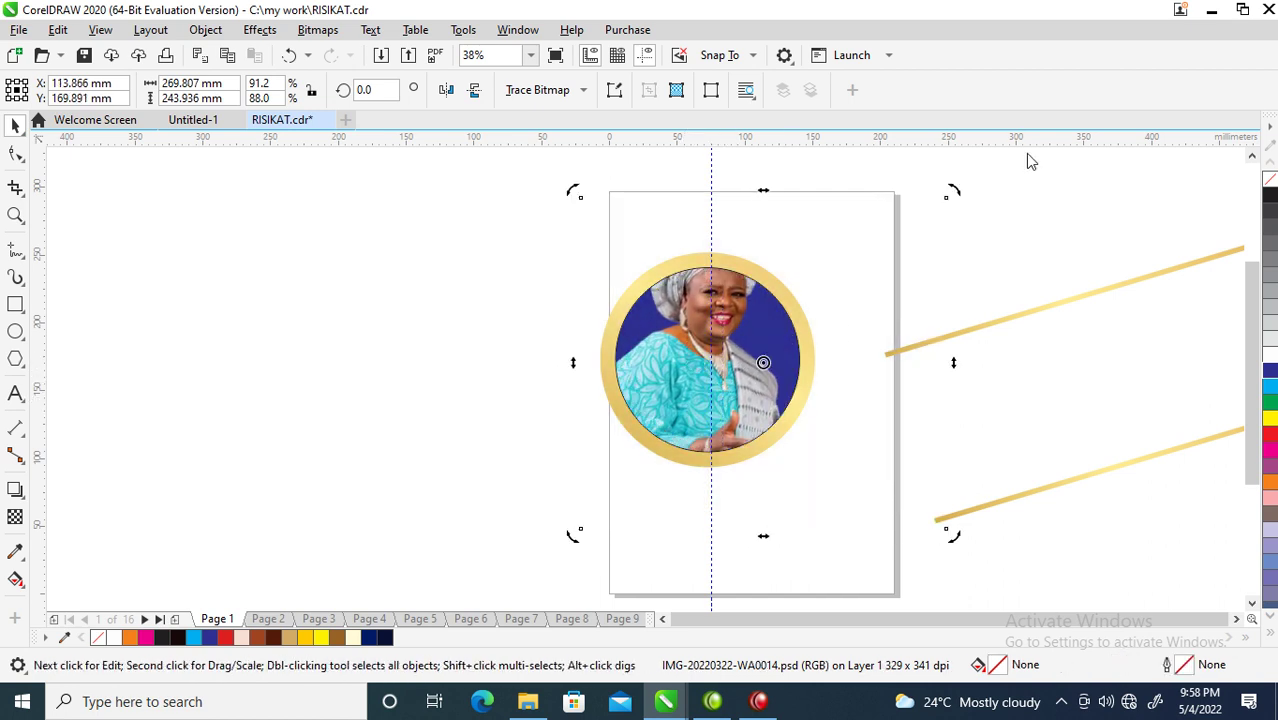
pyautogui.click(1038, 253)
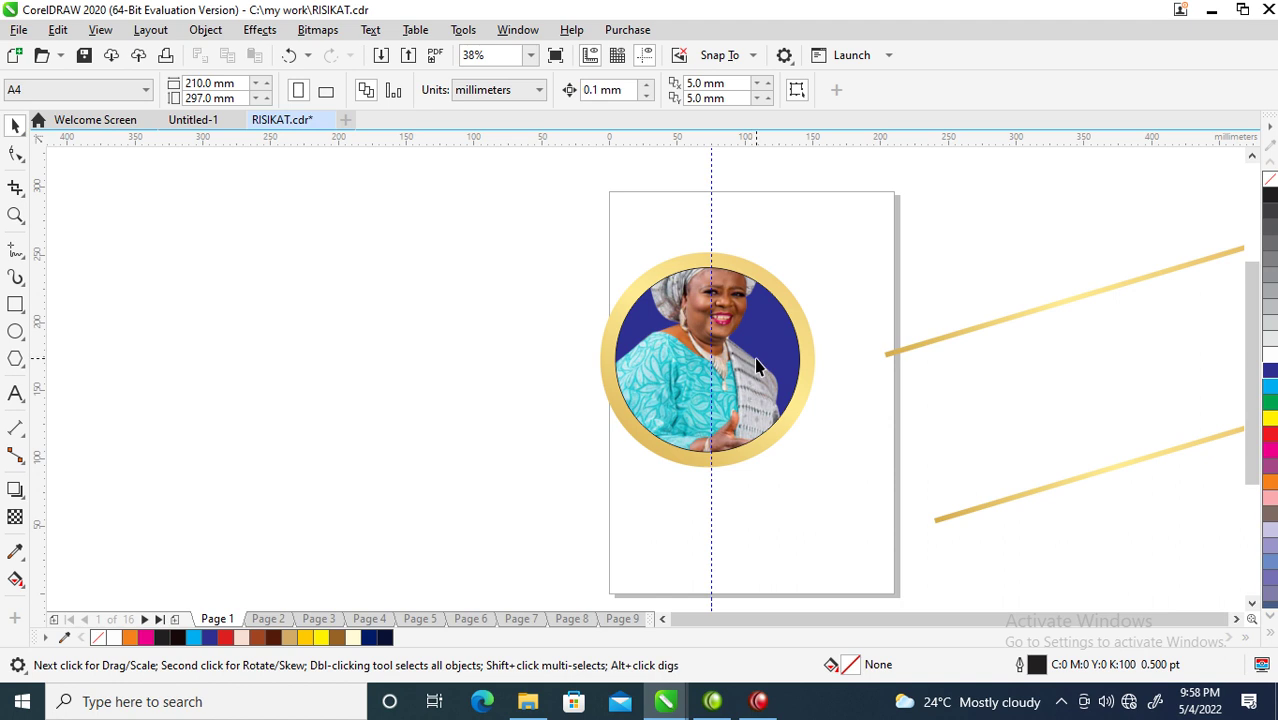
# Drop a copy of the portrait circle to the left and centre-align it over the original
pyautogui.keyDown('ctrl'); pyautogui.click(755, 307); pyautogui.keyUp('ctrl')
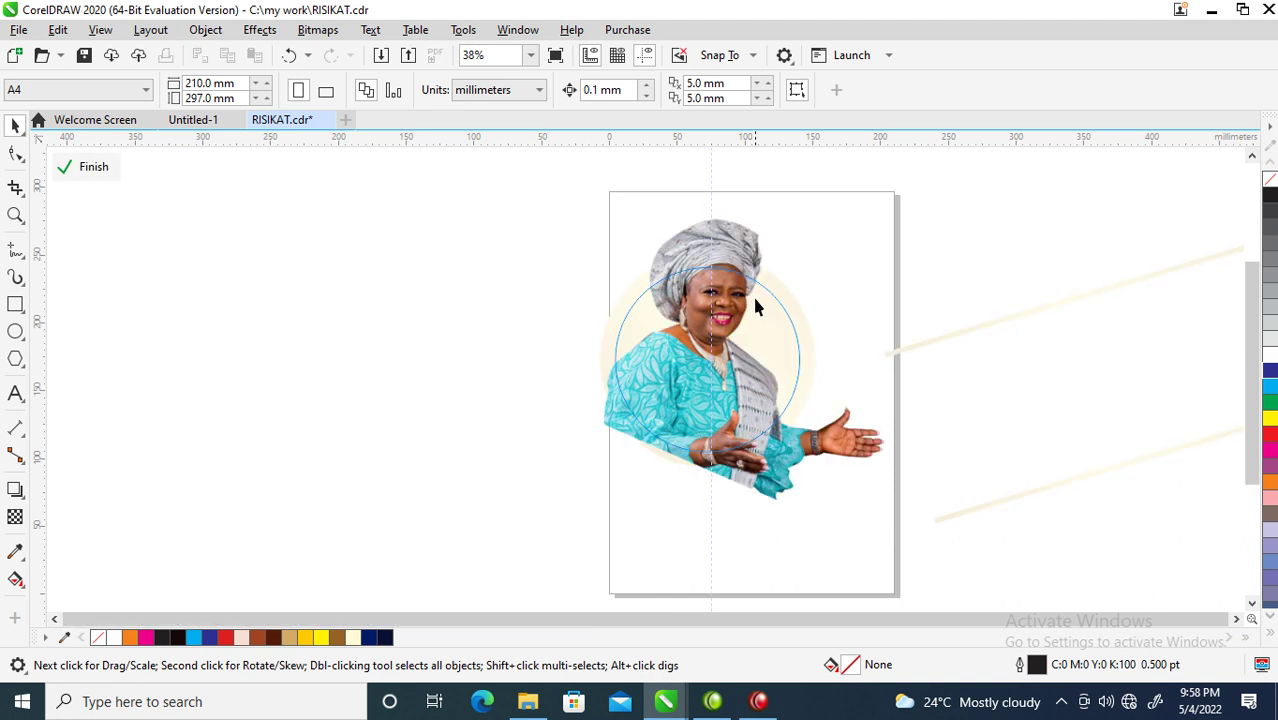
pyautogui.keyDown('ctrl'); pyautogui.click(985, 245); pyautogui.keyUp('ctrl')
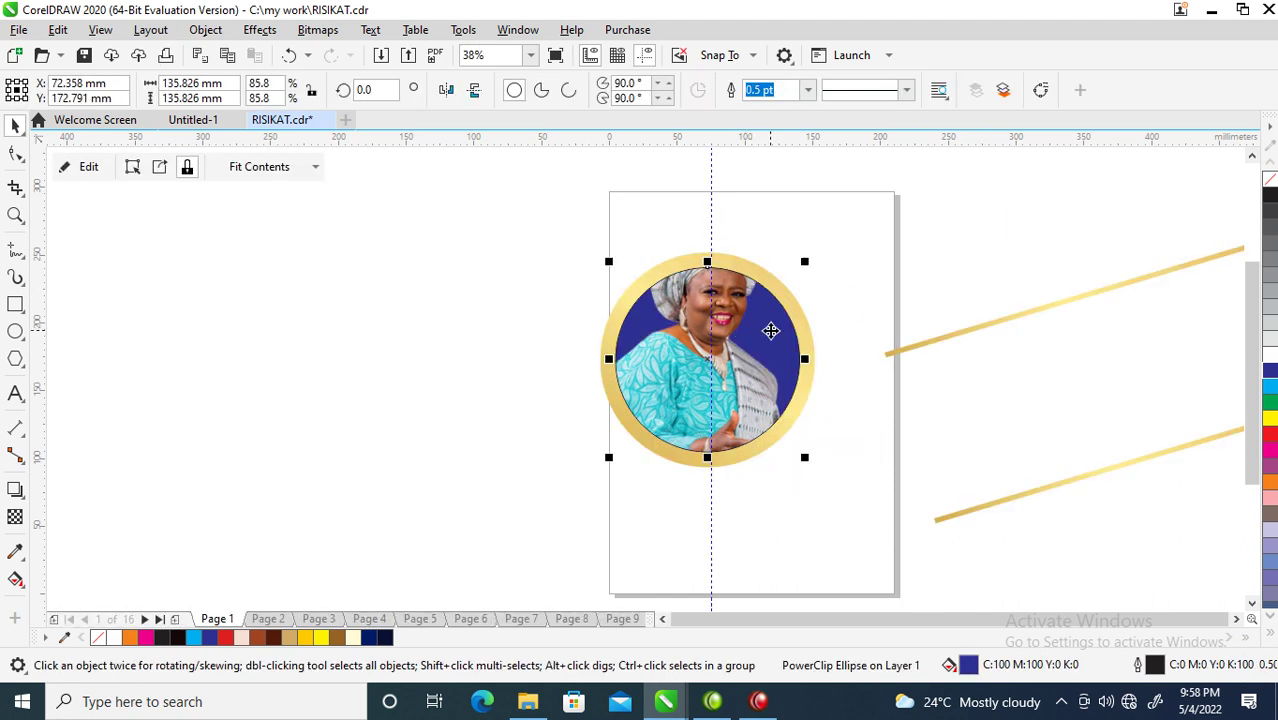
pyautogui.moveTo(748, 401); pyautogui.dragTo(437, 422)
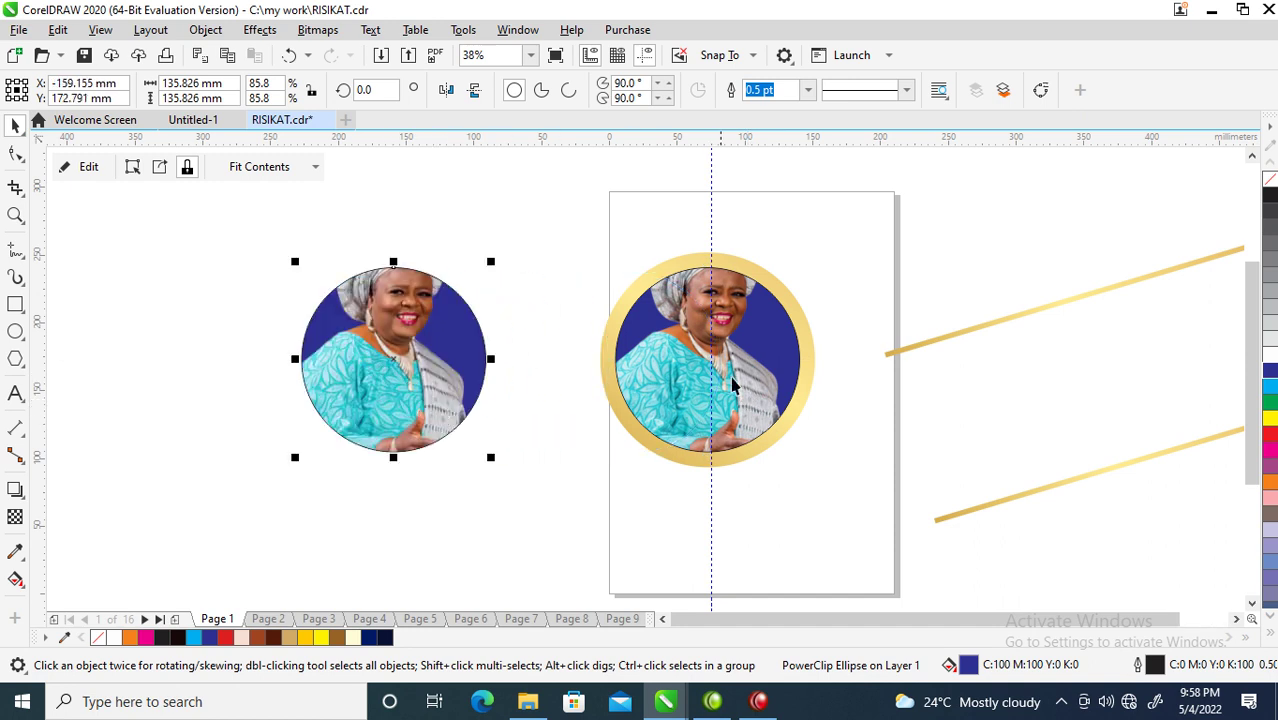
pyautogui.keyDown('shift'); pyautogui.click(757, 318); pyautogui.keyUp('shift')
pyautogui.keyDown('shift'); pyautogui.click(745, 326); pyautogui.keyUp('shift')
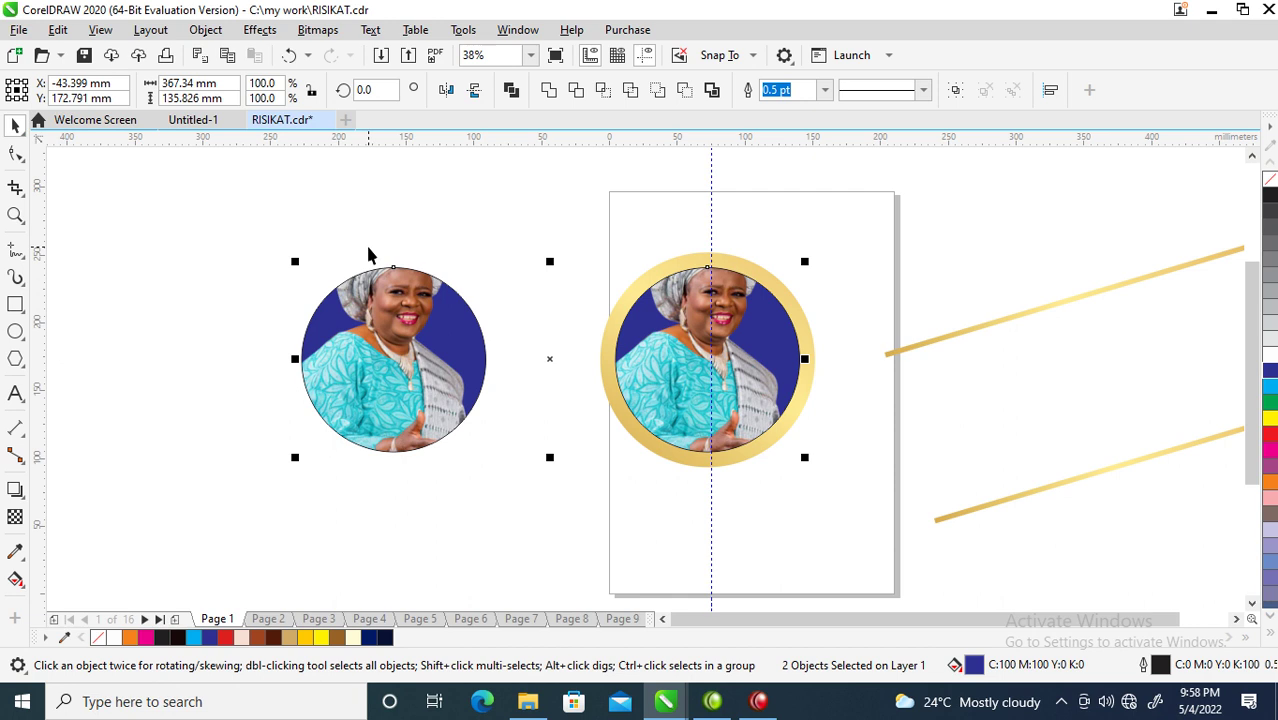
pyautogui.press('c')
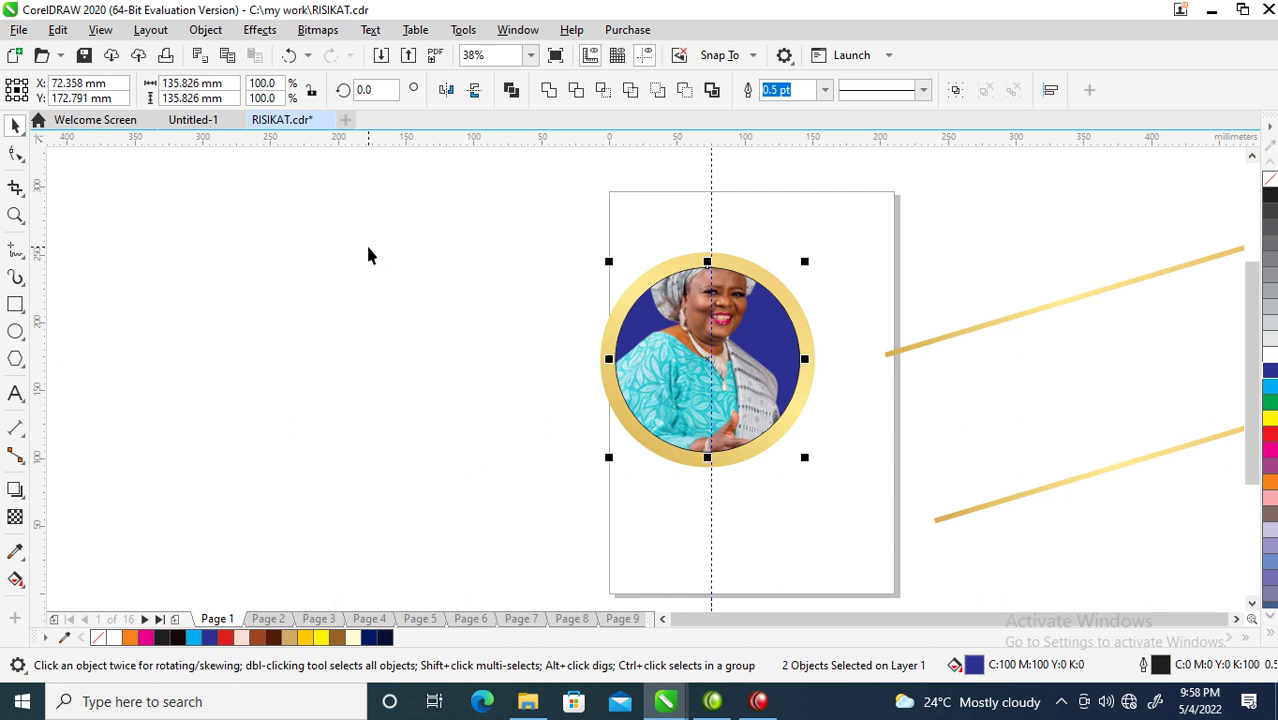
# Extract Contents from the top portrait circle and select the freed, unclipped photo
pyautogui.click(725, 328)
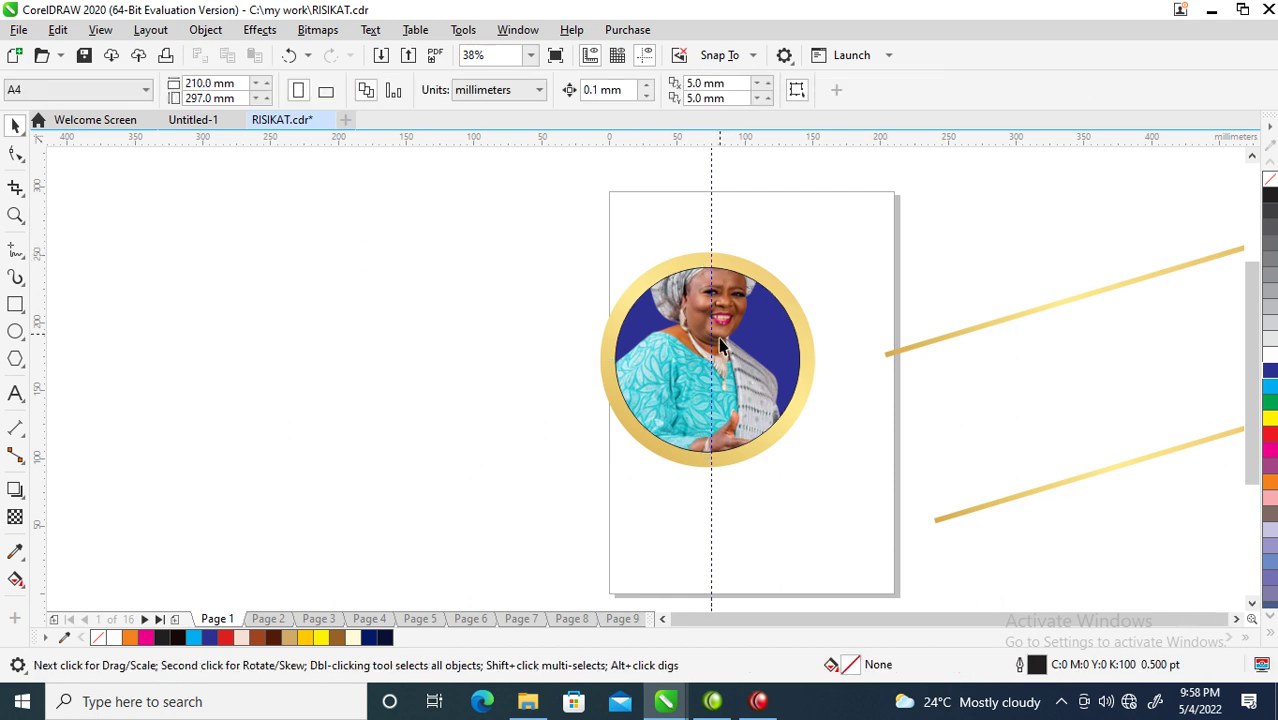
pyautogui.rightClick(737, 307)
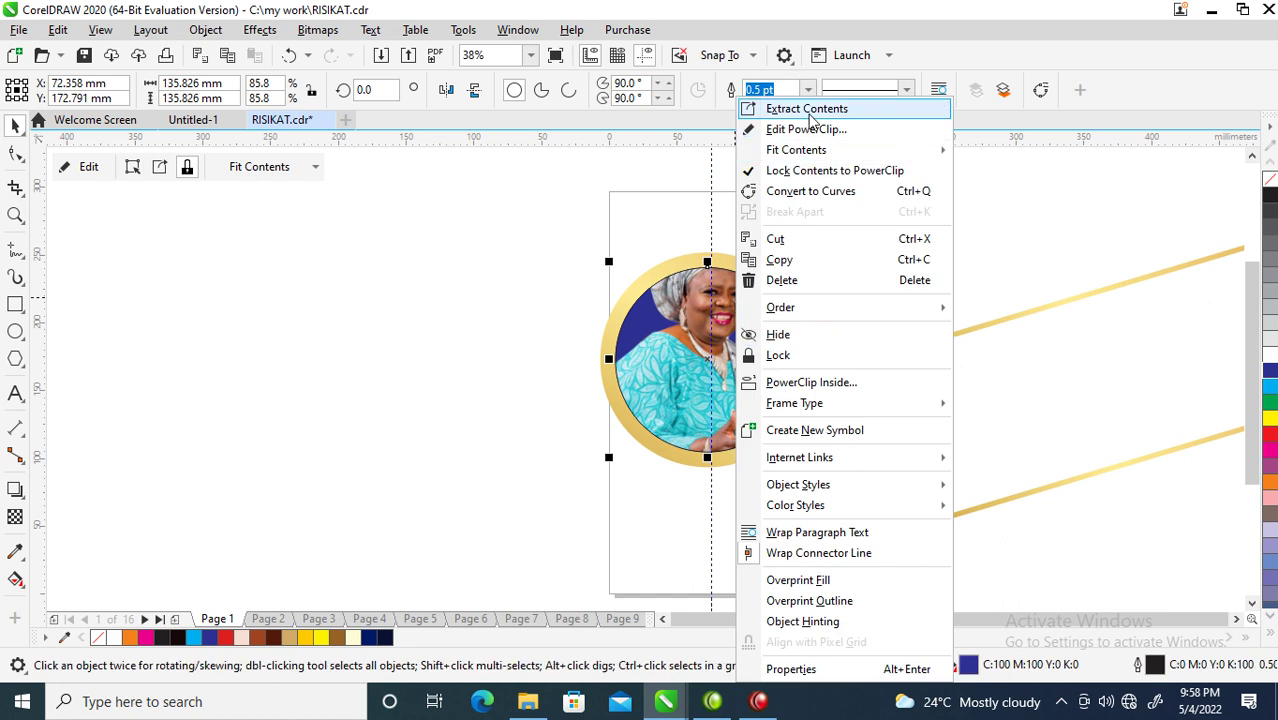
pyautogui.click(808, 112)
pyautogui.click(989, 284)
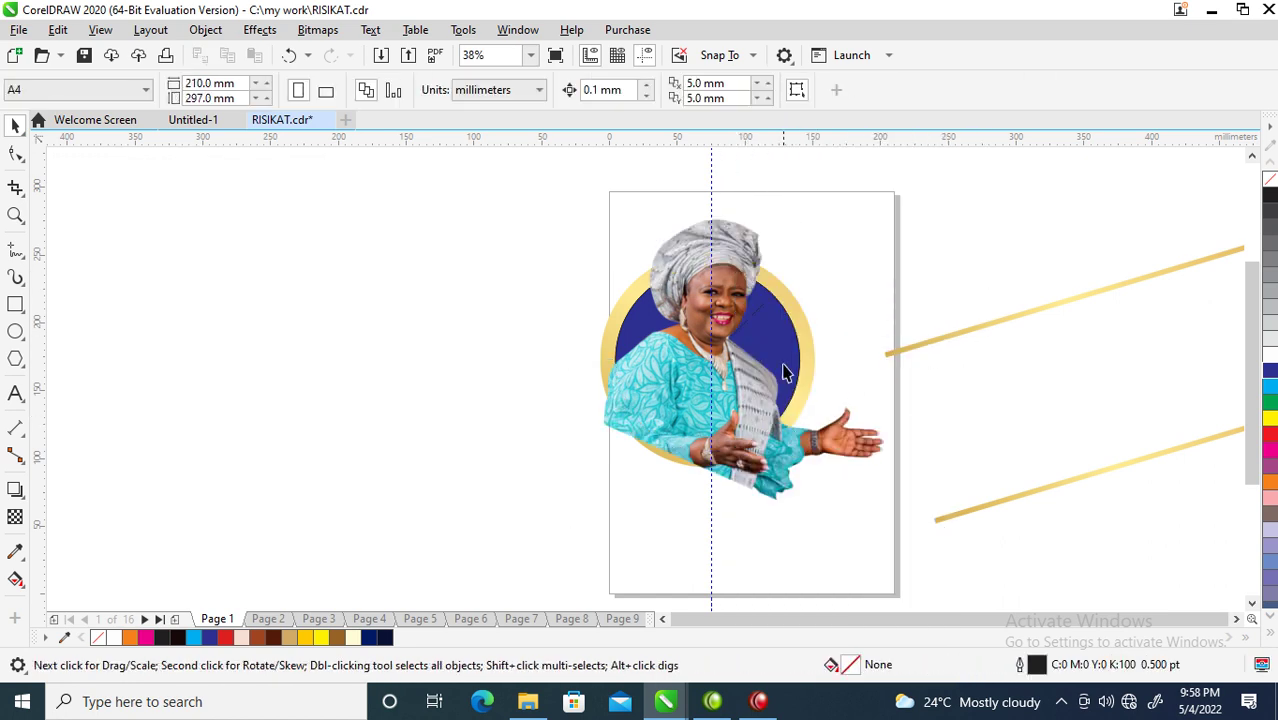
pyautogui.doubleClick(788, 328)
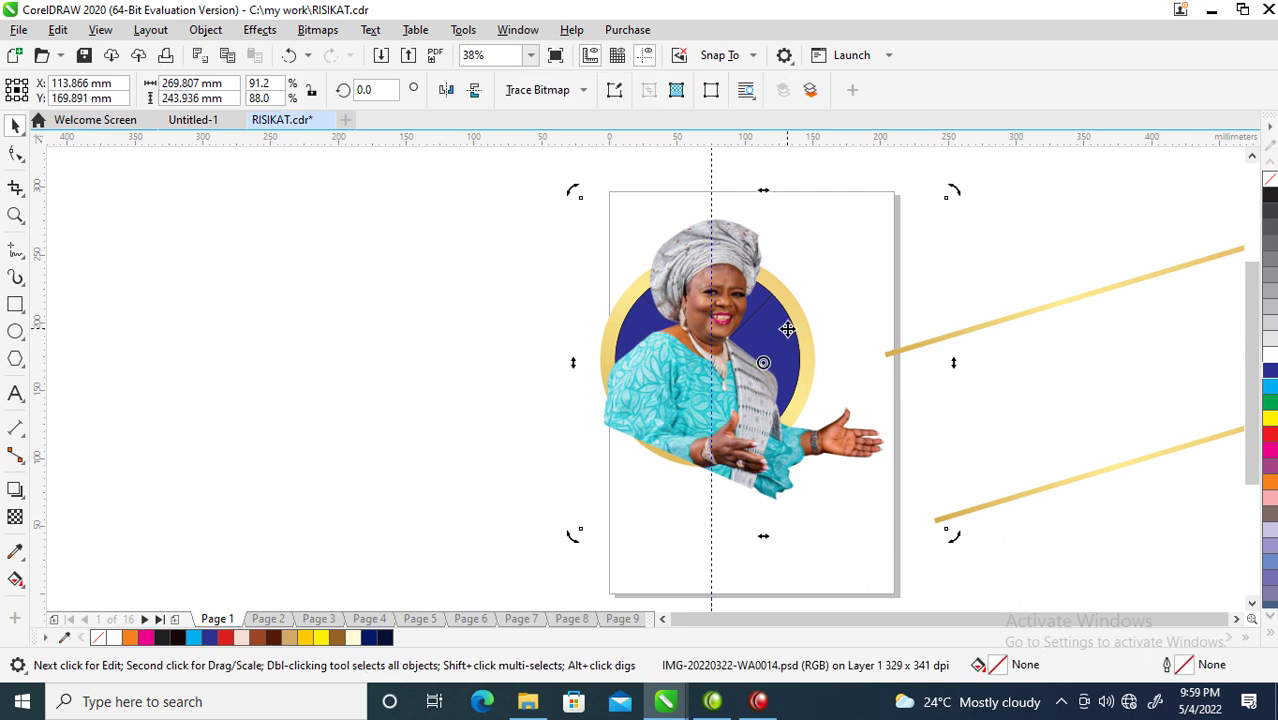
pyautogui.click(788, 330)
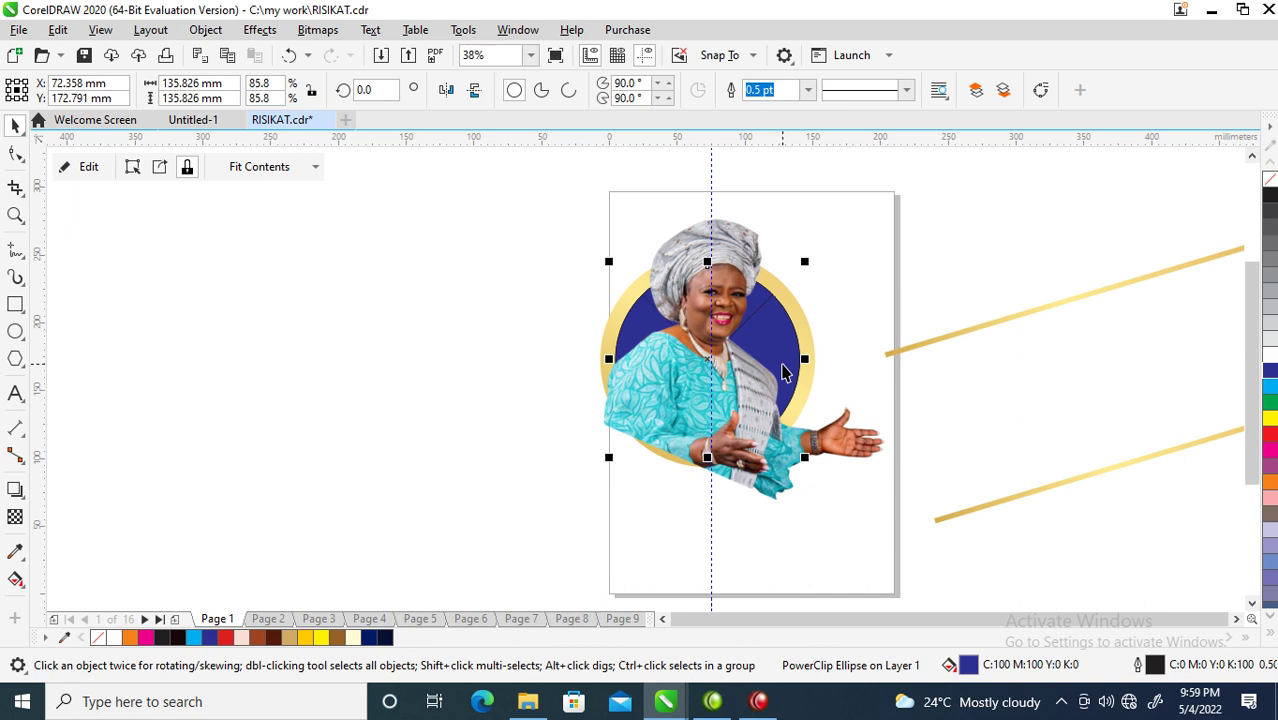
pyautogui.press('Escape')
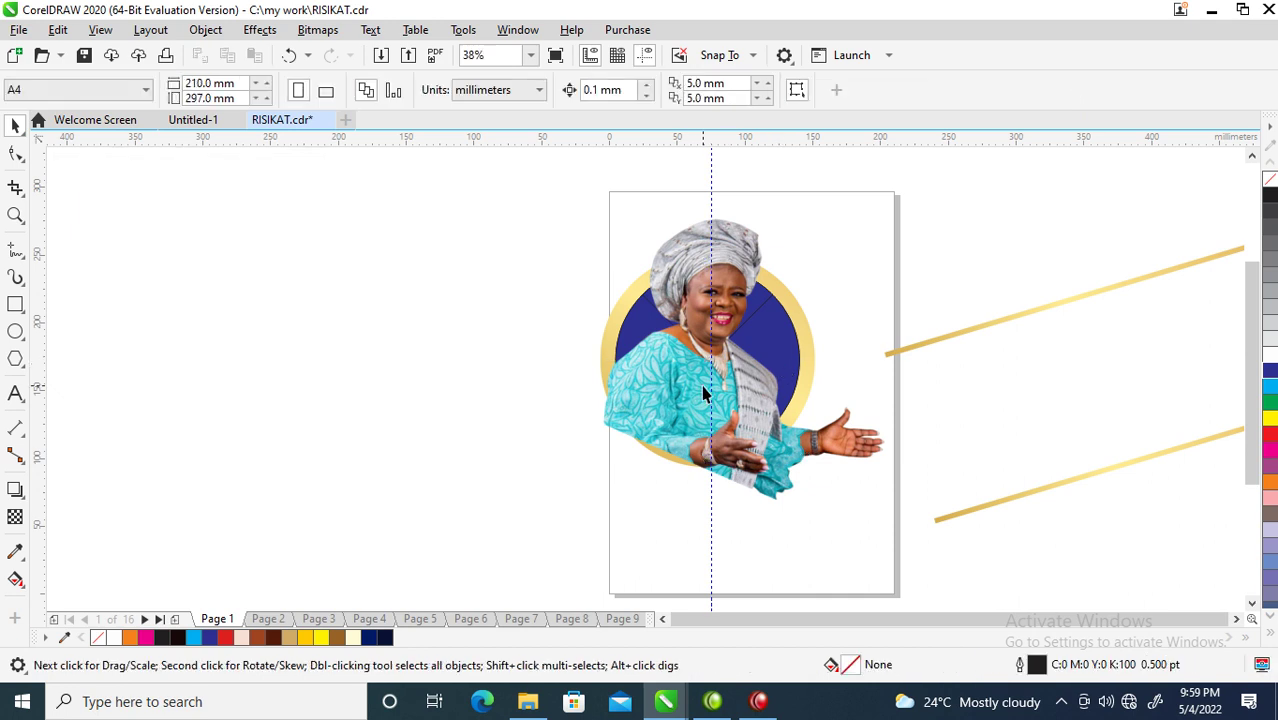
pyautogui.click(703, 393)
pyautogui.click(722, 485)
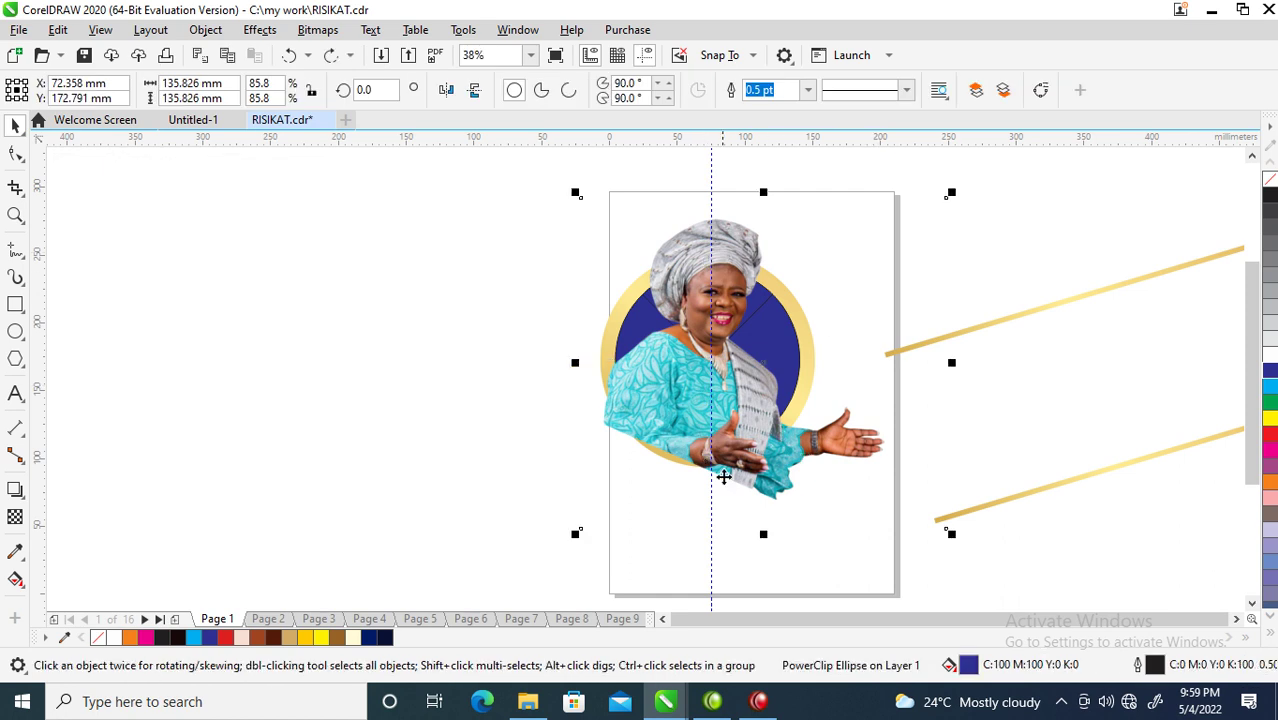
pyautogui.click(707, 426)
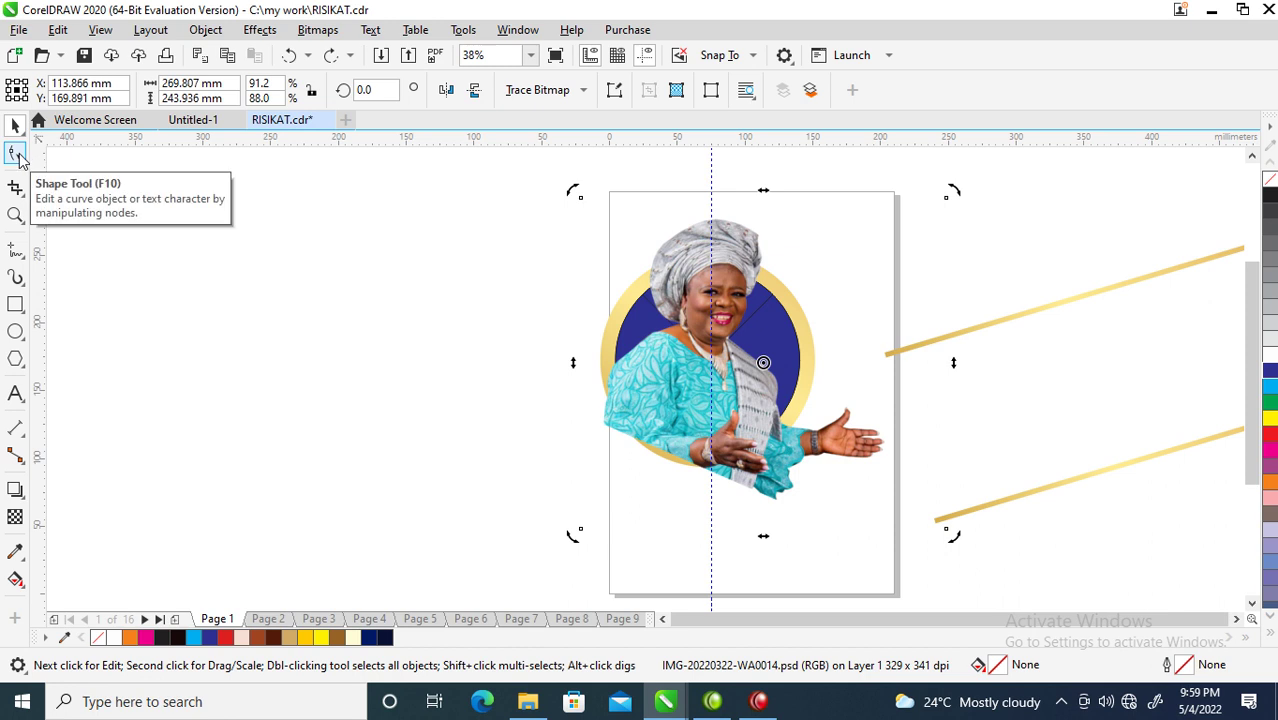
# With the Shape tool, raise the loose photo's bottom edge up to her shoulders
pyautogui.click(16, 154)
pyautogui.moveTo(477, 409); pyautogui.dragTo(1005, 562)
pyautogui.click(1055, 545)
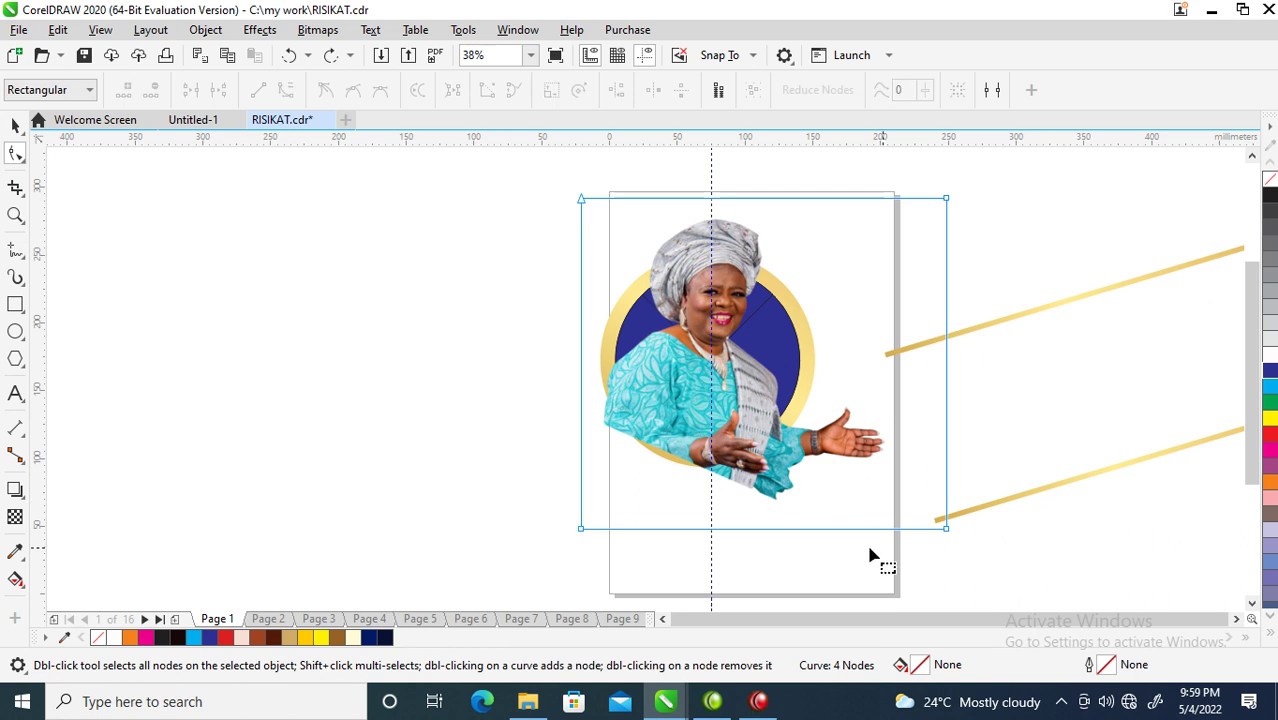
pyautogui.click(582, 531)
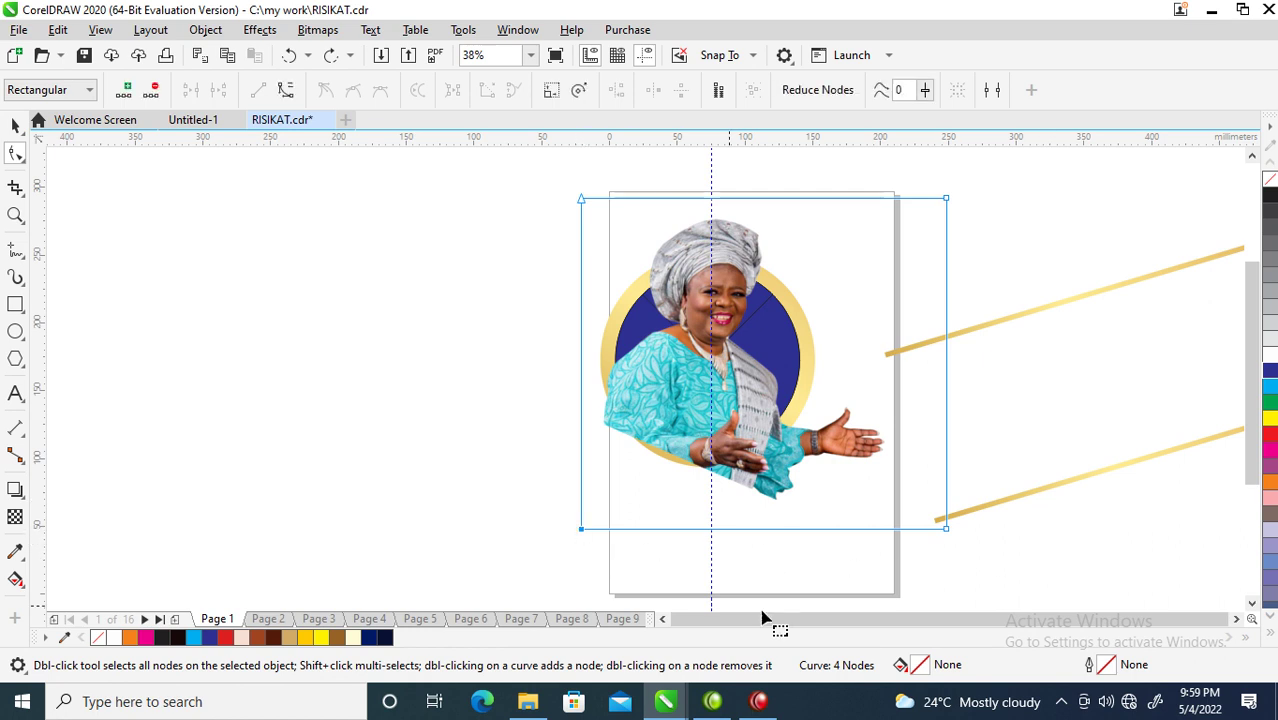
pyautogui.click(949, 538)
pyautogui.moveTo(949, 537); pyautogui.dragTo(950, 359)
pyautogui.press('space')
pyautogui.press('space')
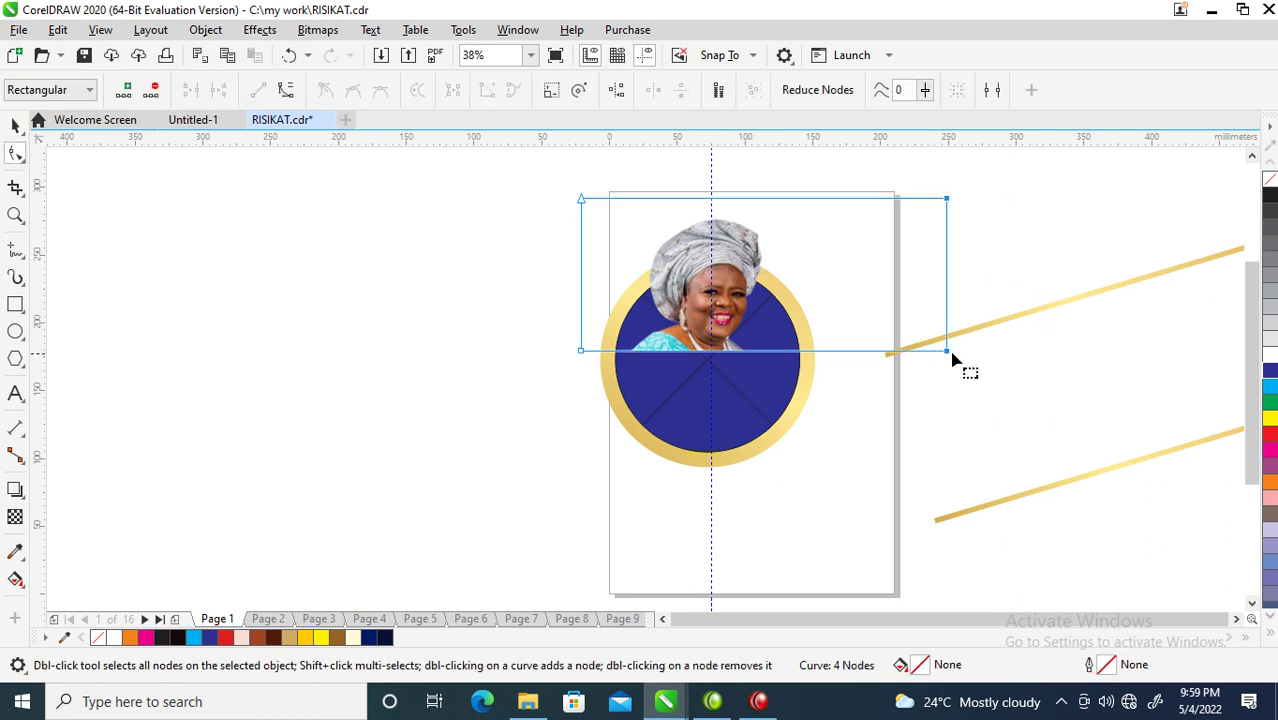
# Restore the crop's top-right corner, pull in the right-side nodes, and zoom on the result
pyautogui.moveTo(946, 350); pyautogui.dragTo(946, 198)
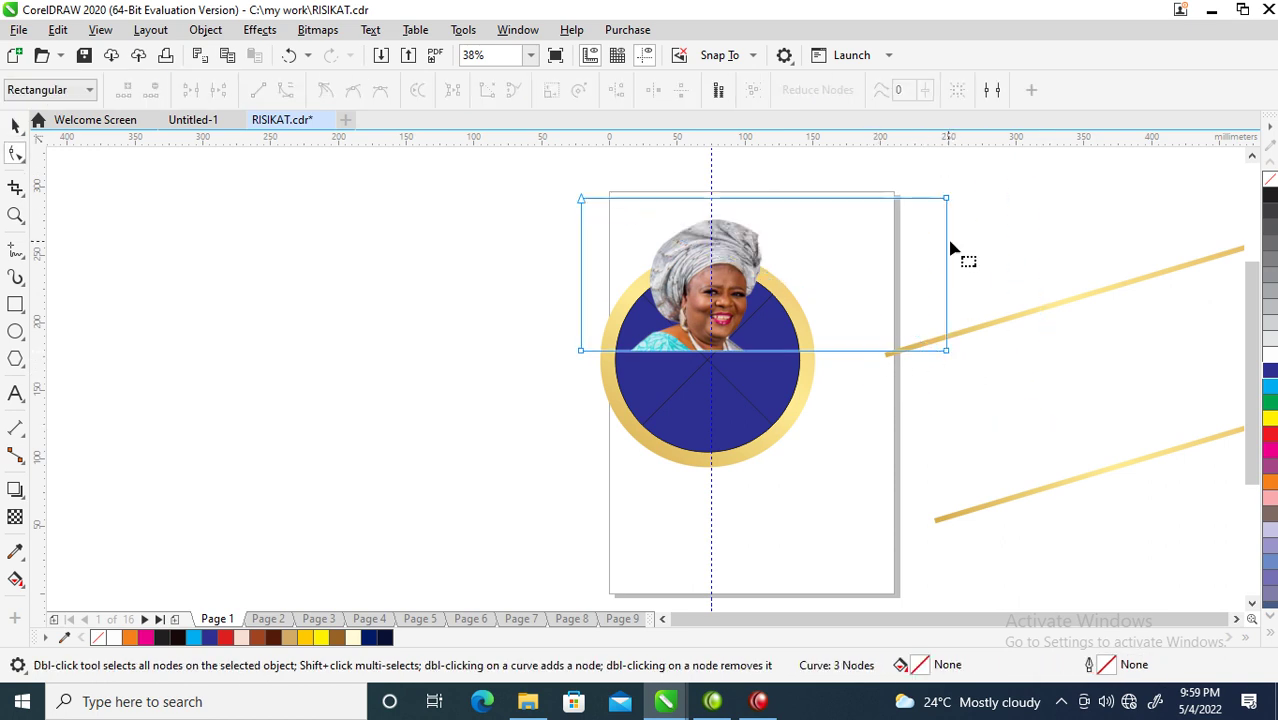
pyautogui.moveTo(898, 370); pyautogui.dragTo(807, 362)
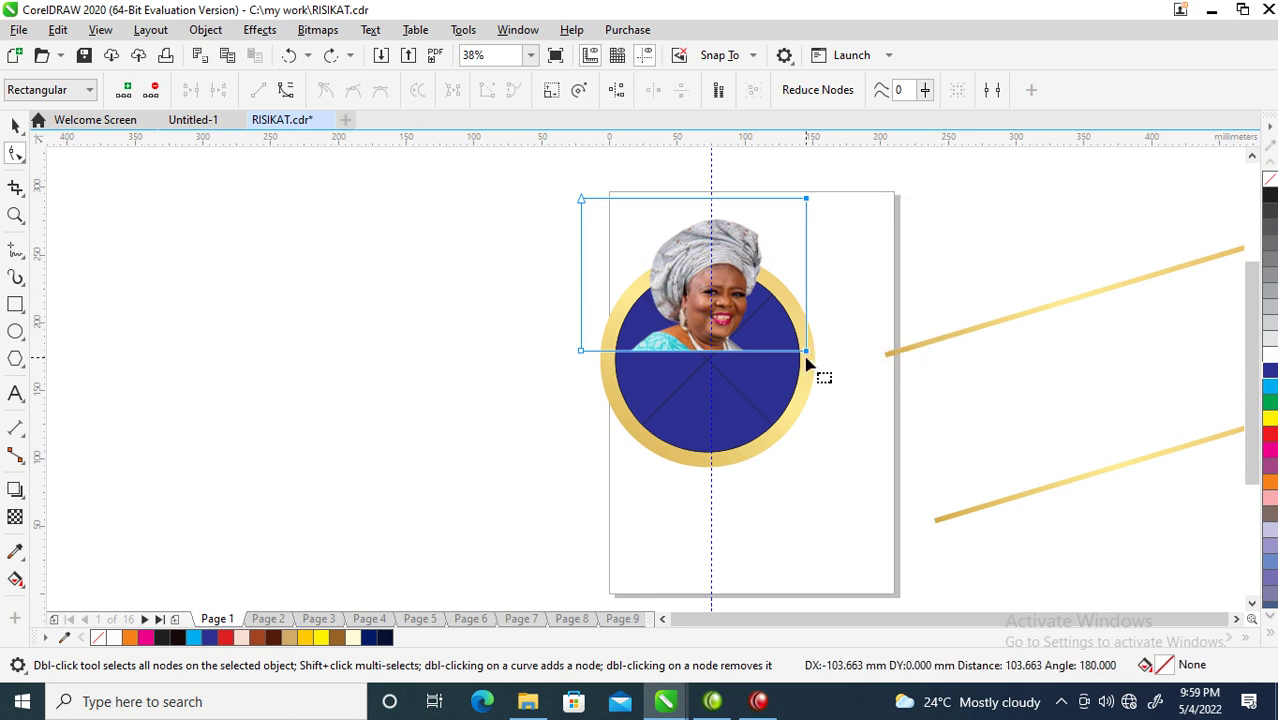
pyautogui.press('space')
pyautogui.click(817, 511)
pyautogui.click(760, 397)
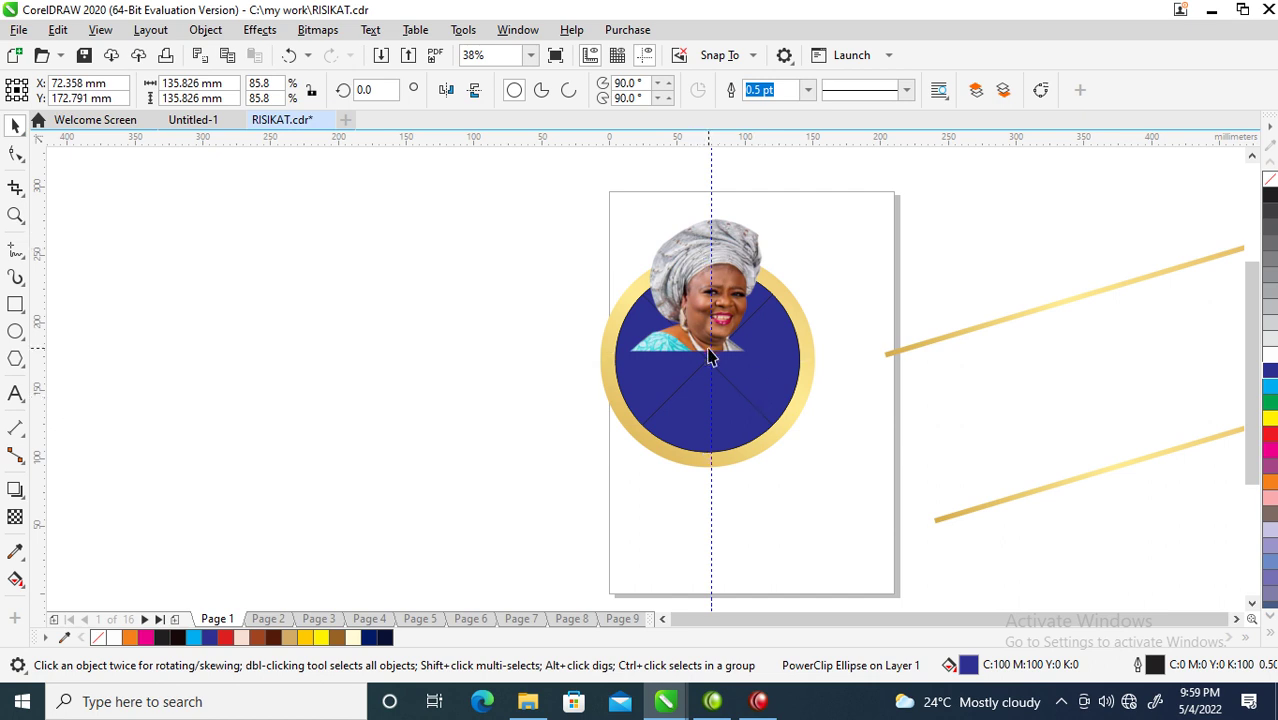
pyautogui.press('Escape')
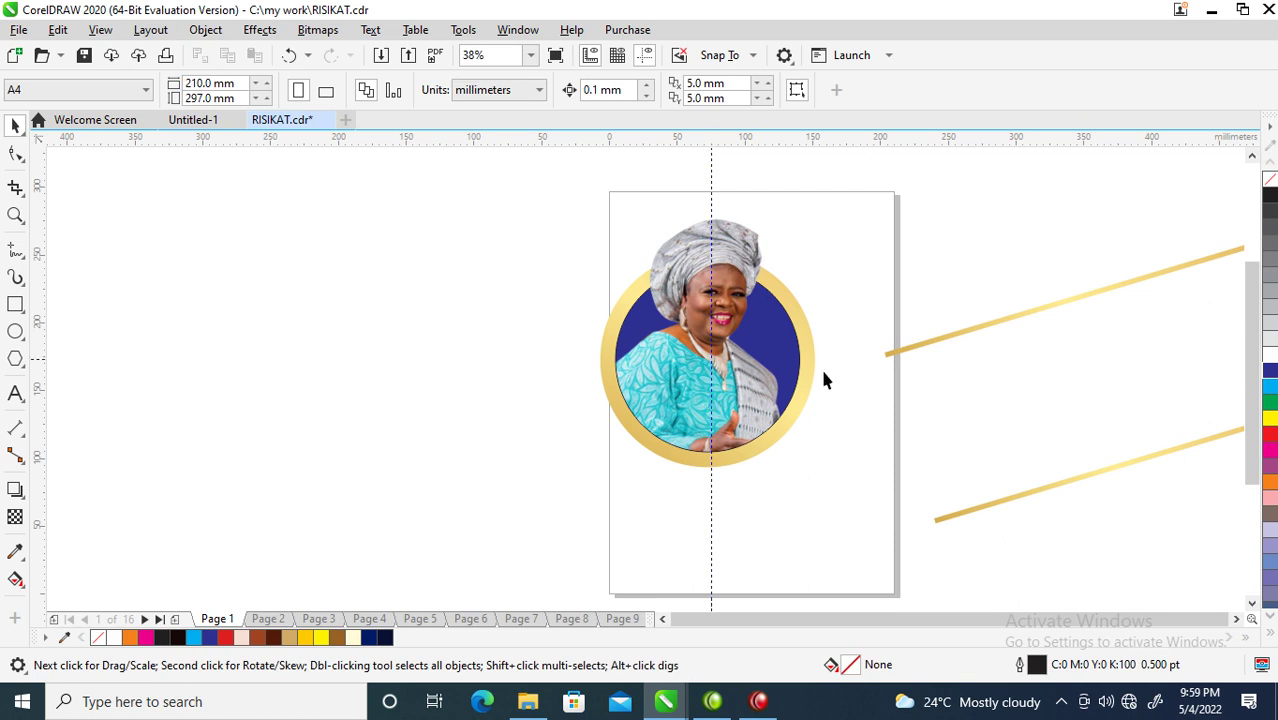
pyautogui.press('z')
pyautogui.moveTo(525, 194); pyautogui.dragTo(896, 494)
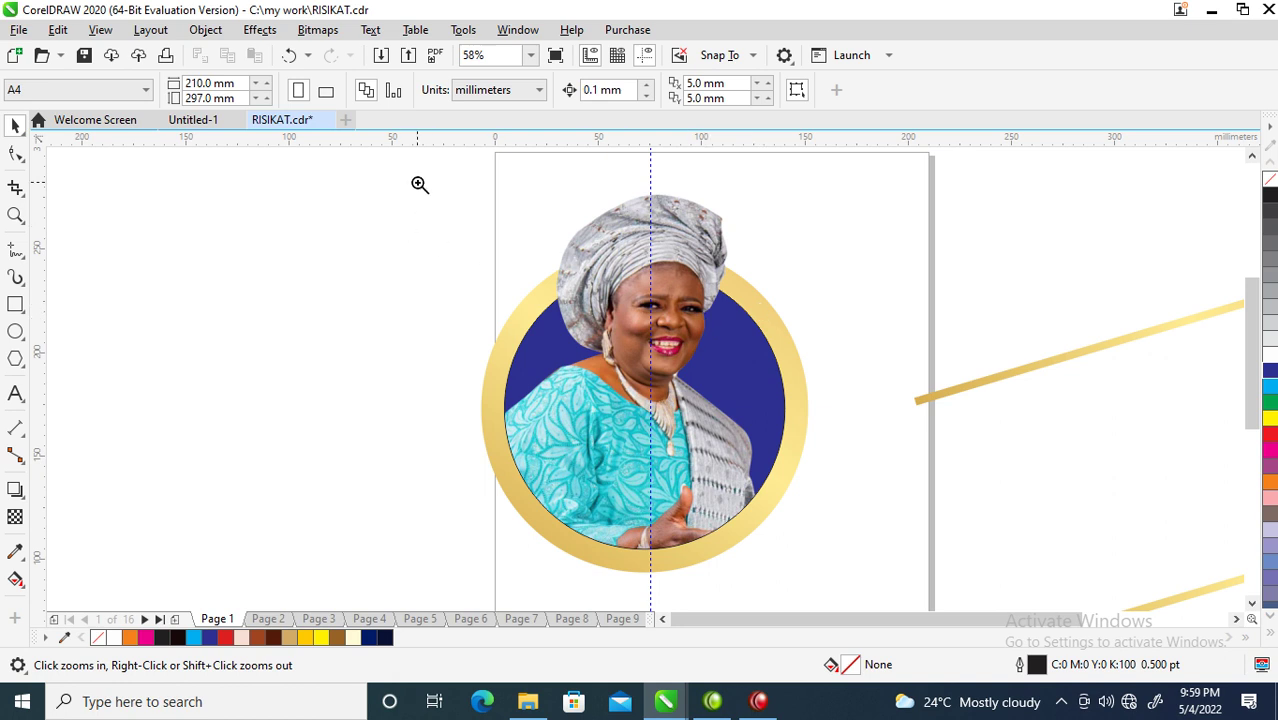
# Zoom to 67% with a marquee around the portrait circle
pyautogui.moveTo(420, 184); pyautogui.dragTo(918, 597)
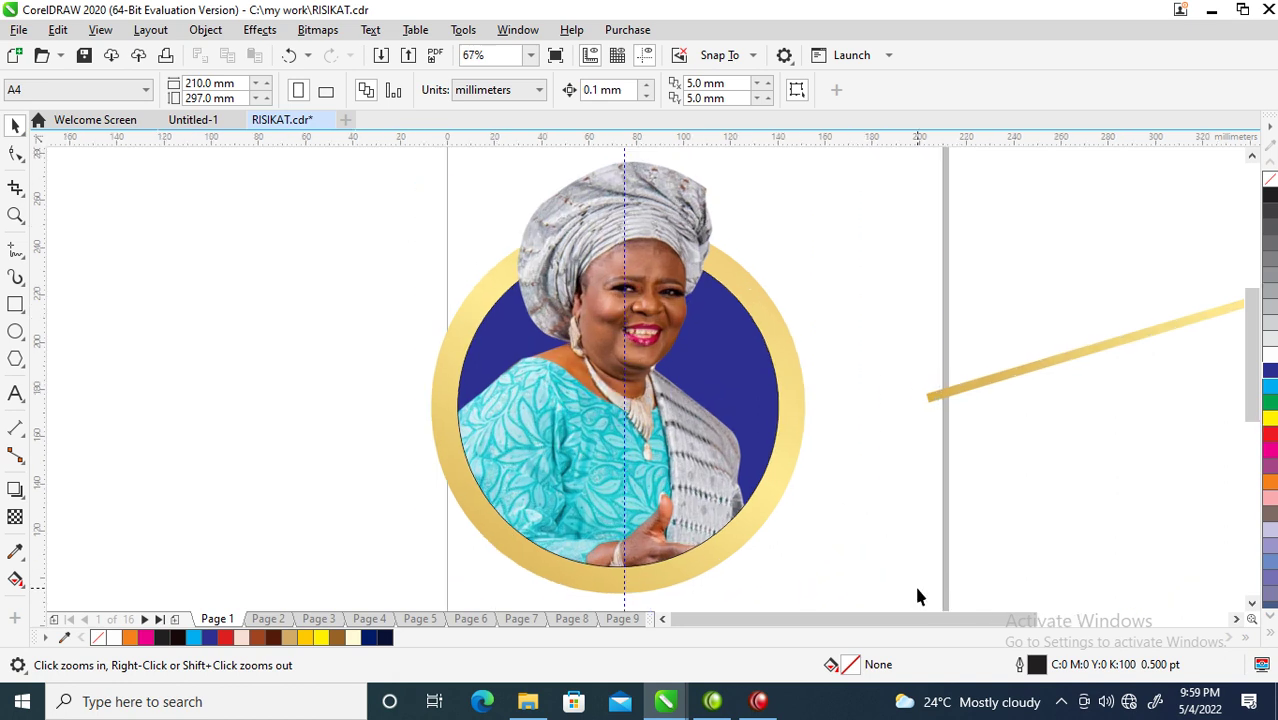